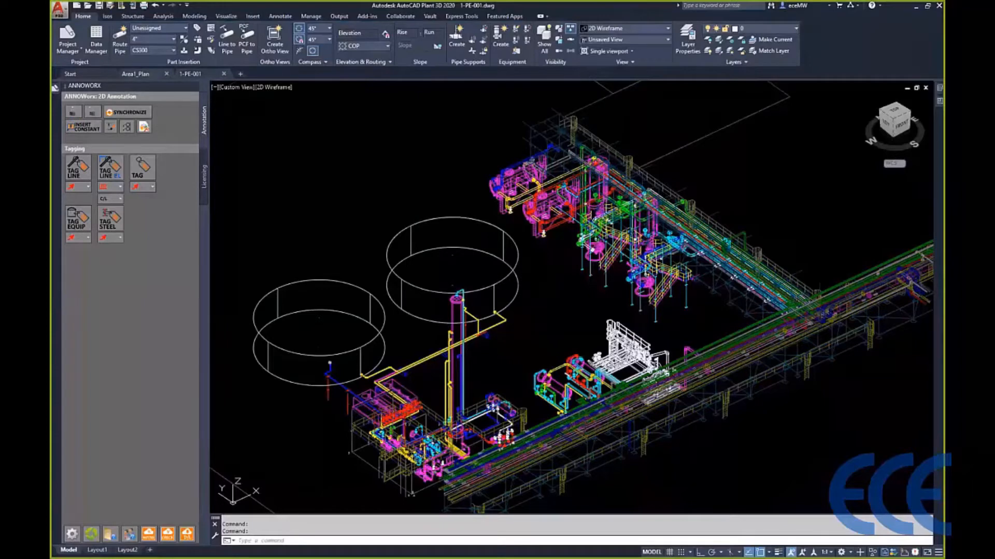
- Switch to the Area1_Plan drawing and bring its whole title block sheet into view
left_click(135, 74)
scroll(526, 235, "down", 4)
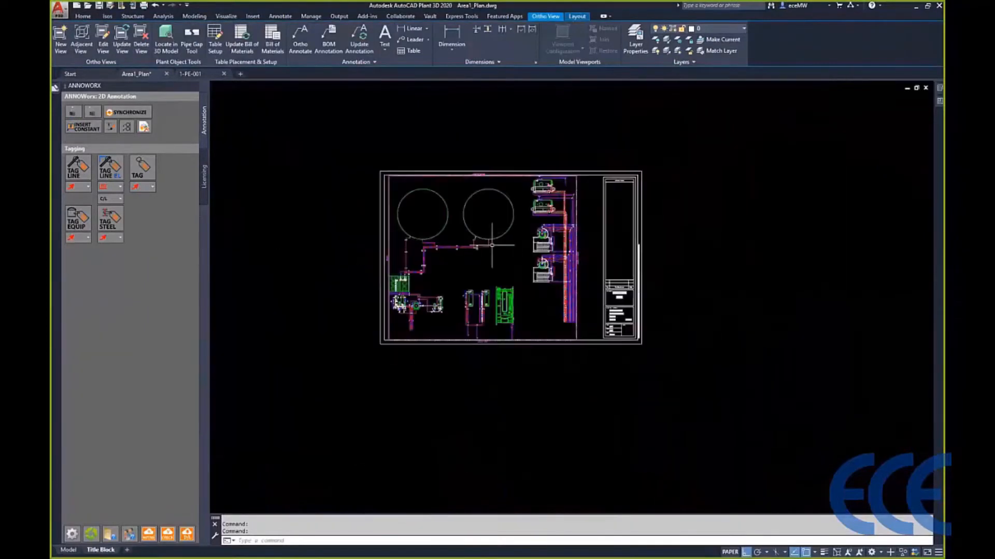
middle_click_drag(471, 254, 573, 215)
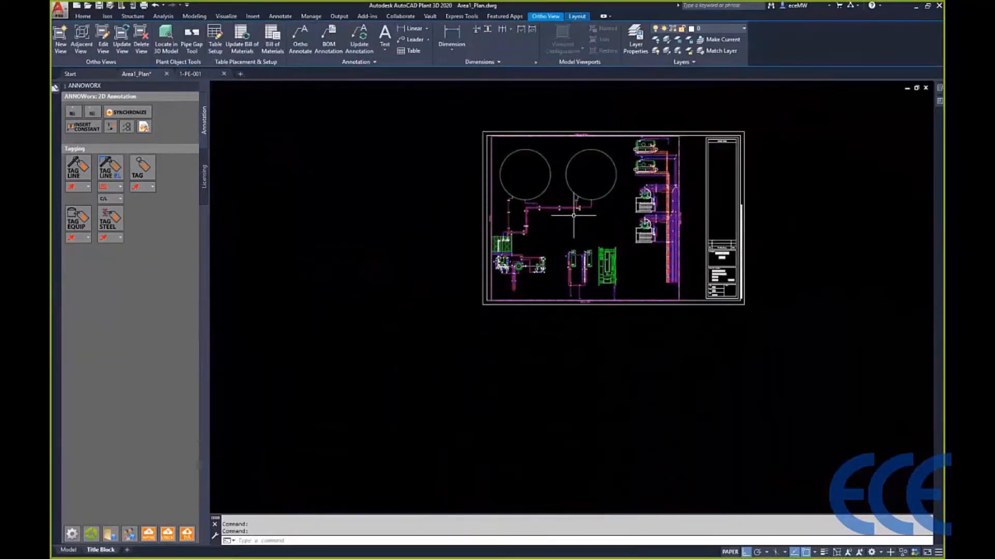
scroll(573, 215, "up", 5)
scroll(573, 216, "down", 4)
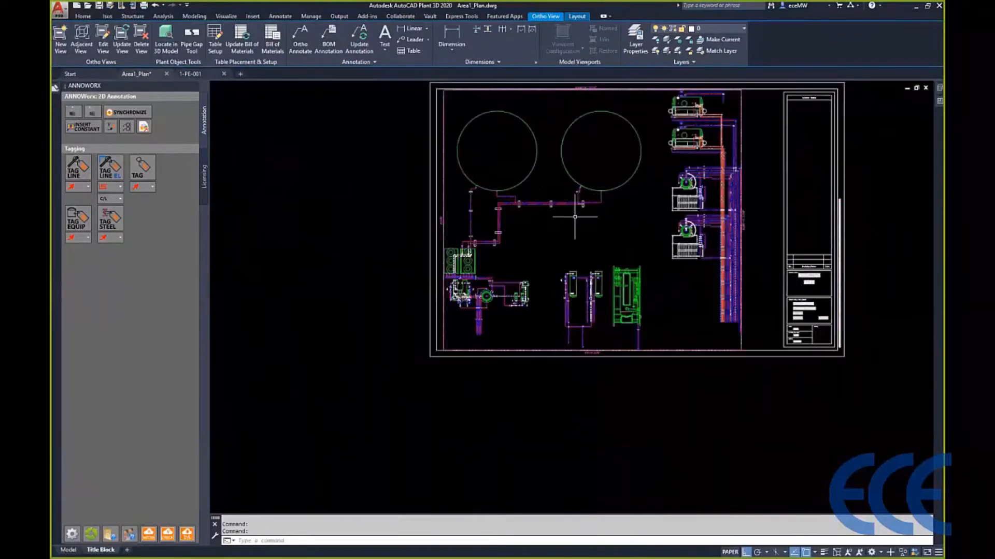
middle_click_drag(573, 216, 531, 262)
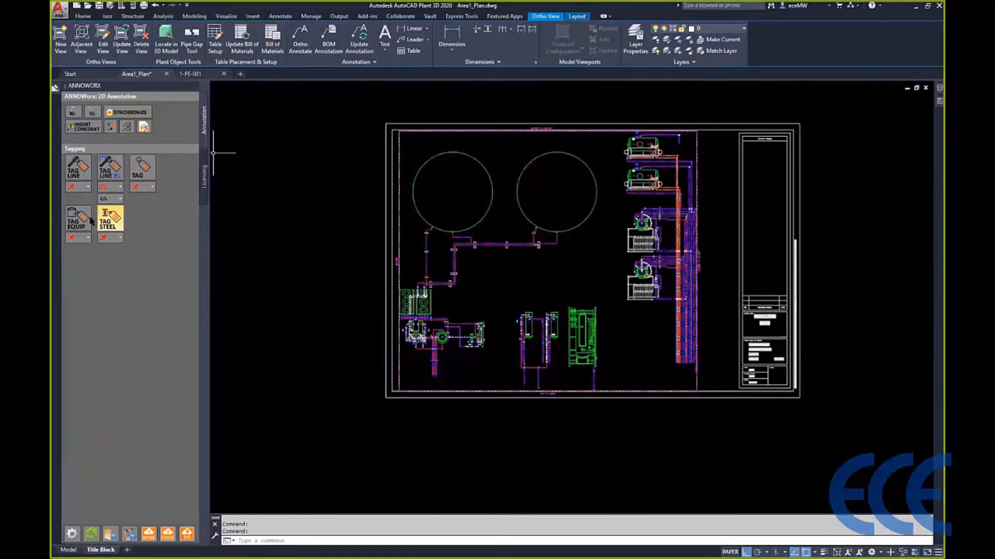
- Set the line tag style to Leader and tag the pipe just below the left tank, with the label above and beside it
left_click(89, 187)
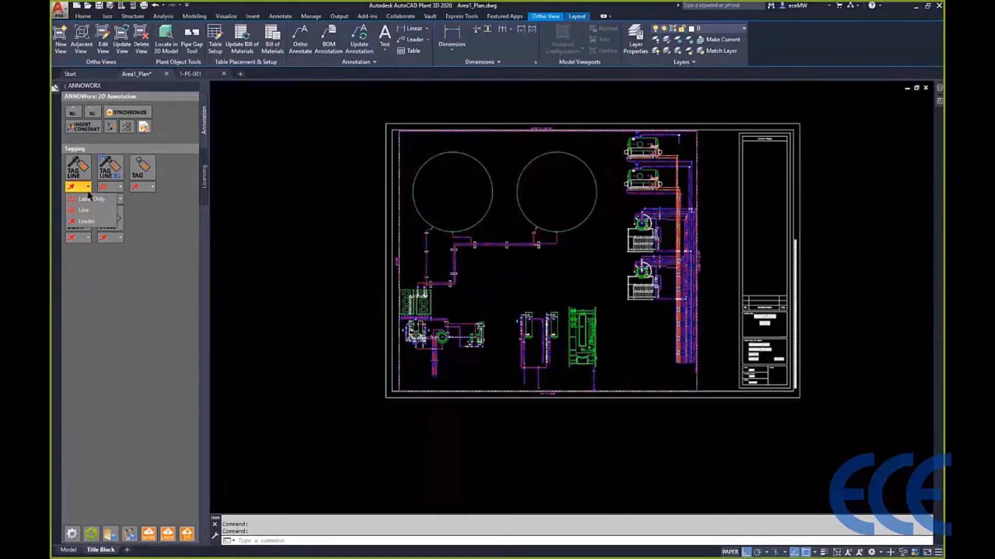
left_click(85, 226)
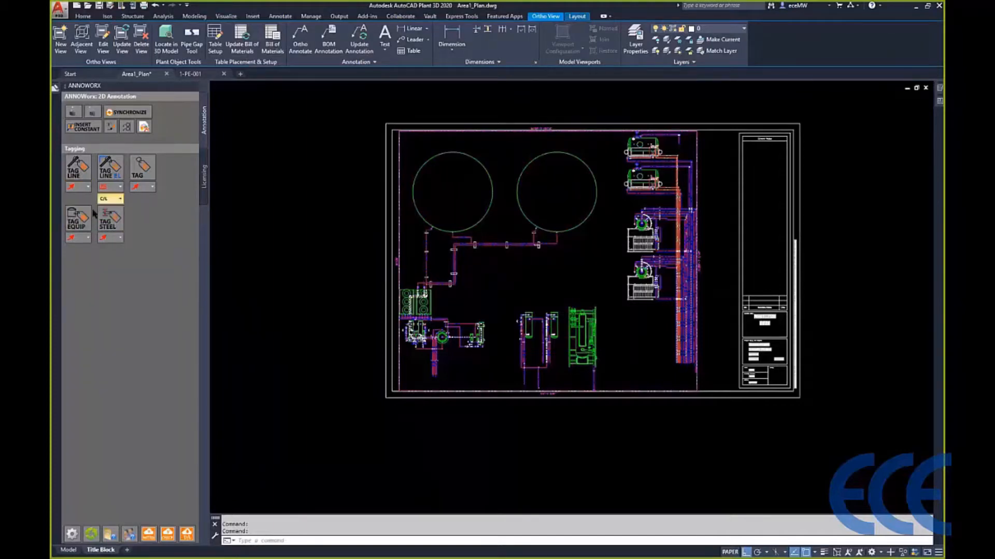
left_click(89, 169)
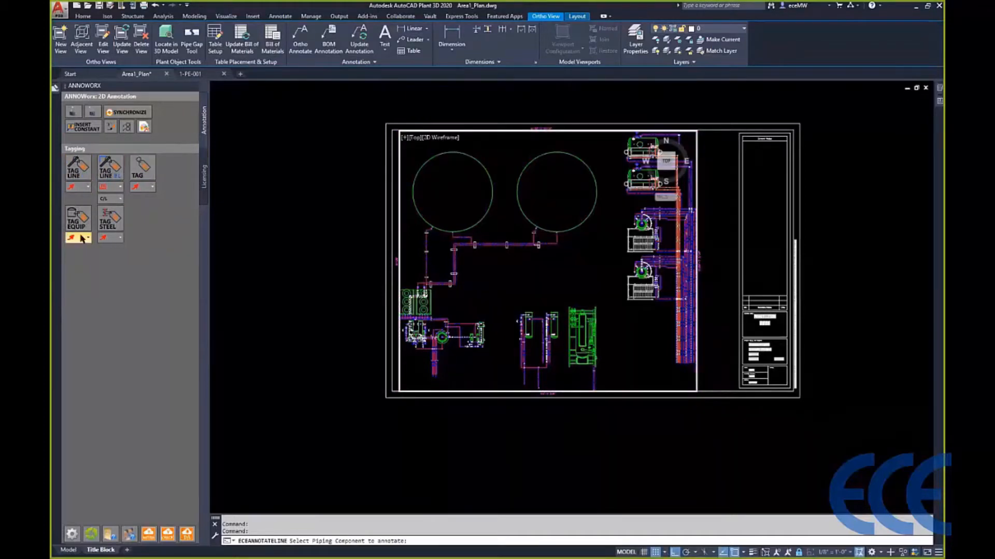
scroll(452, 240, "up", 6)
left_click(489, 229)
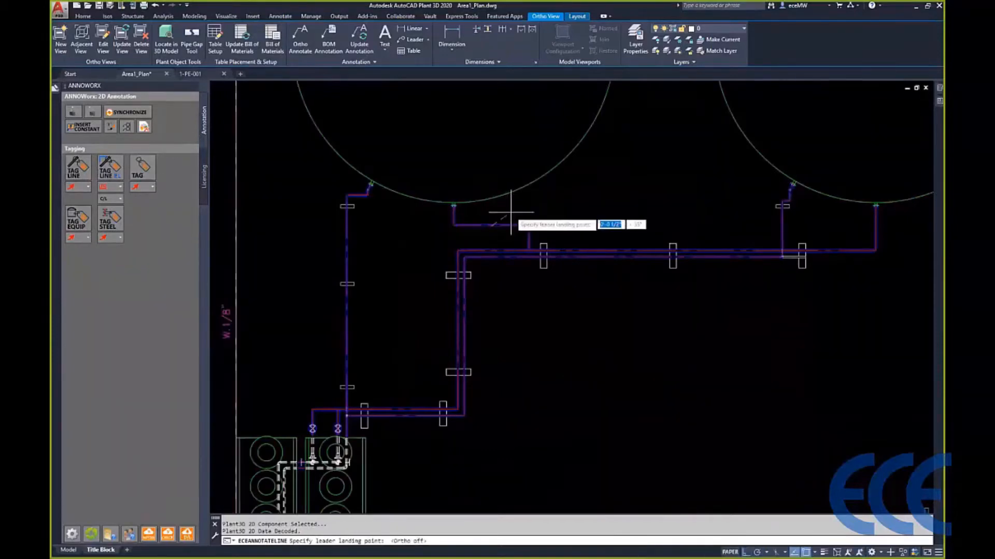
left_click(510, 210)
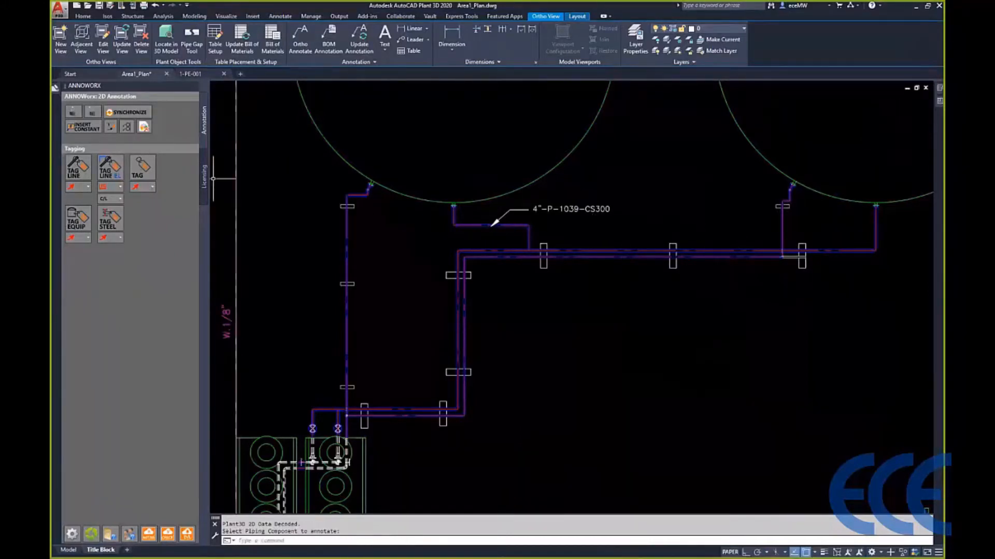
- Add a line number and centerline elevation tag to the short horizontal pipe below the right tank's nozzle, extending its line toward the left
left_click(111, 166)
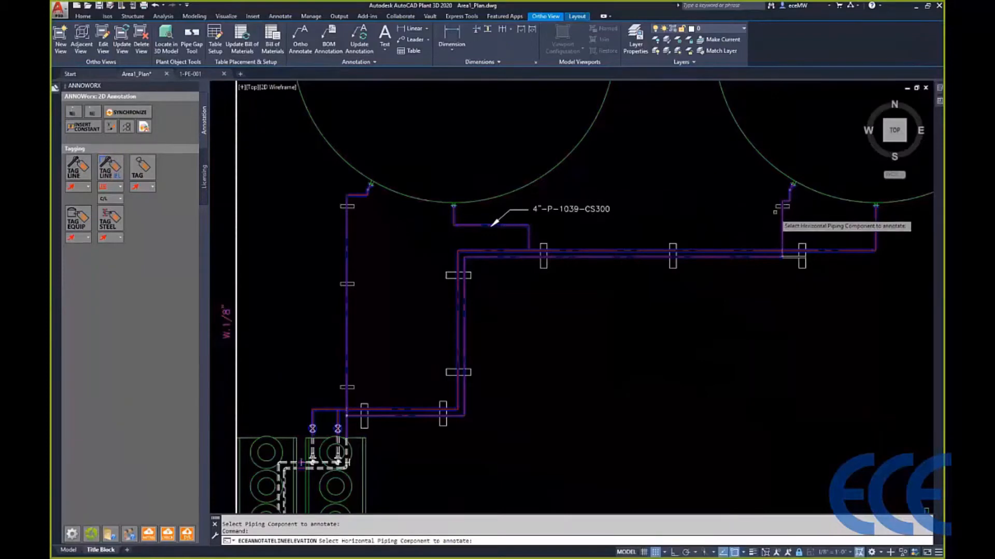
scroll(777, 202, "up", 5)
left_click(776, 200)
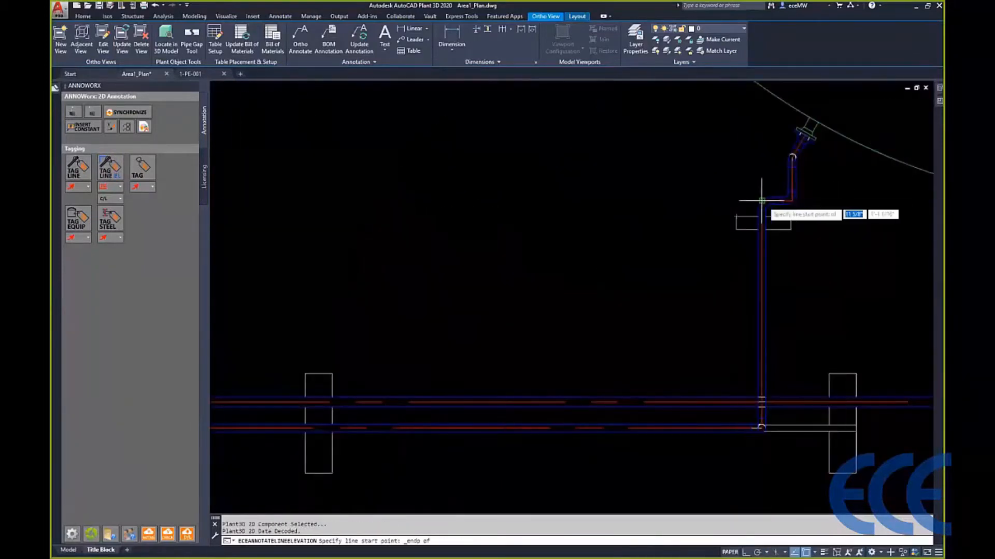
left_click(761, 201)
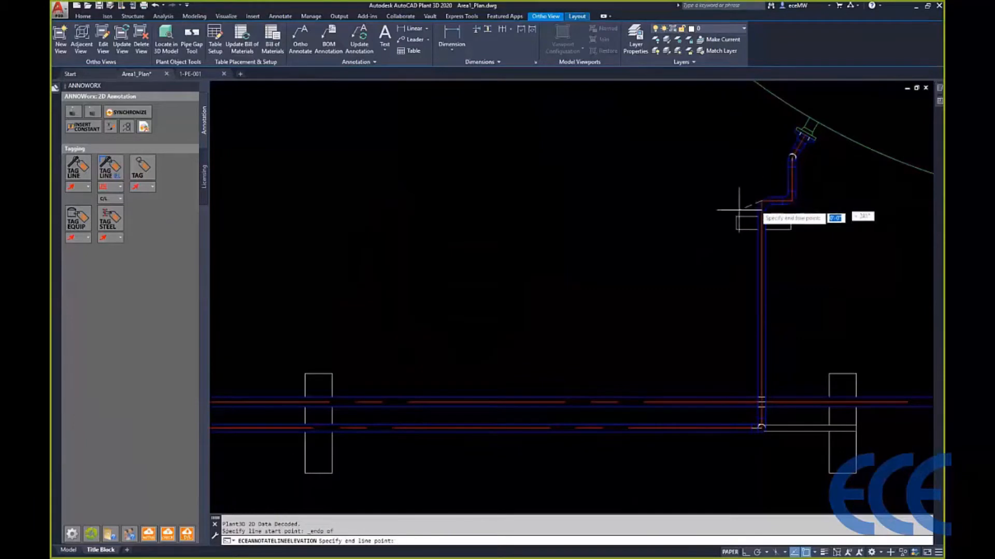
left_click(689, 214)
key("Return")
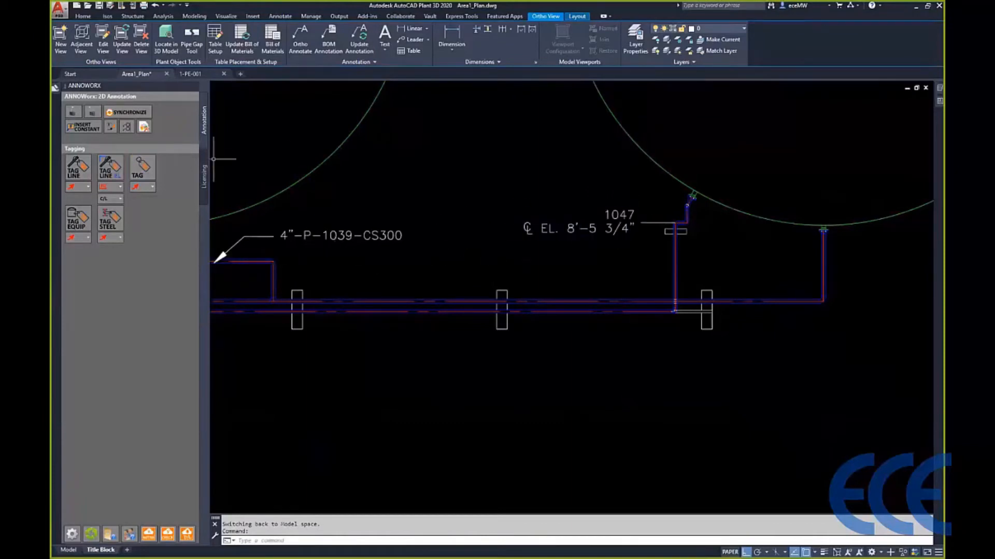
mouse_move(574, 230)
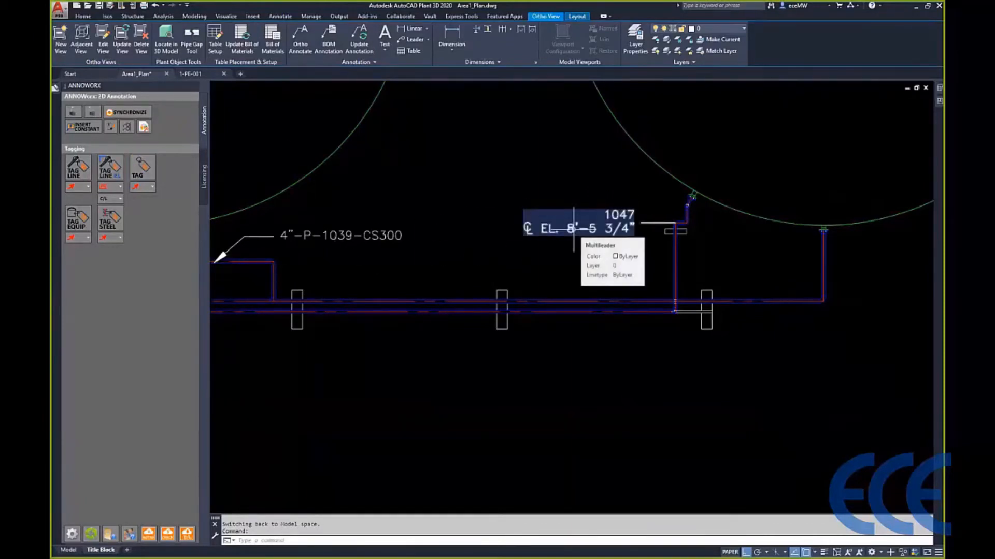
- Tag the left one of the two valves above the coolers as a component, with the leader landing up and to its left
left_click(142, 166)
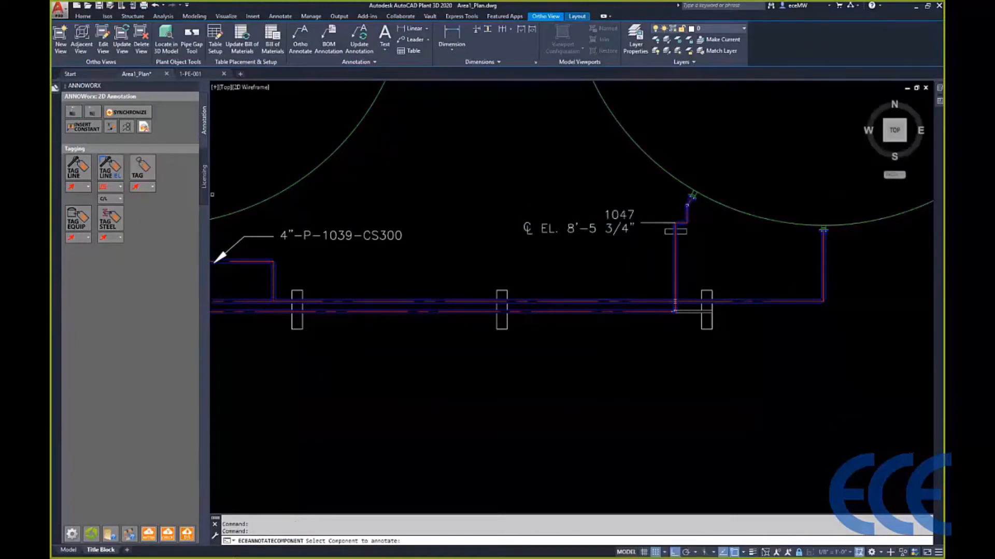
scroll(367, 185, "down", 6)
scroll(433, 200, "up", 8)
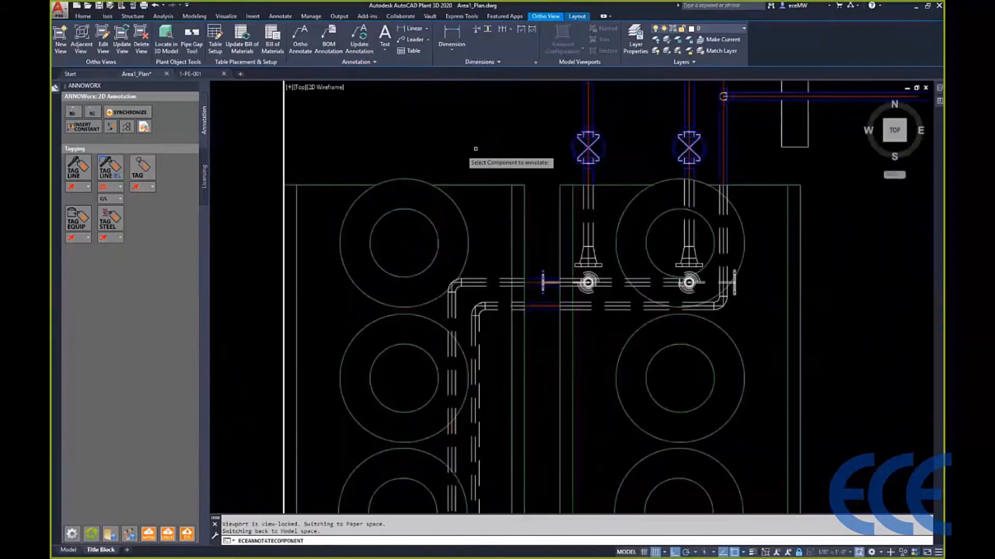
left_click(654, 145)
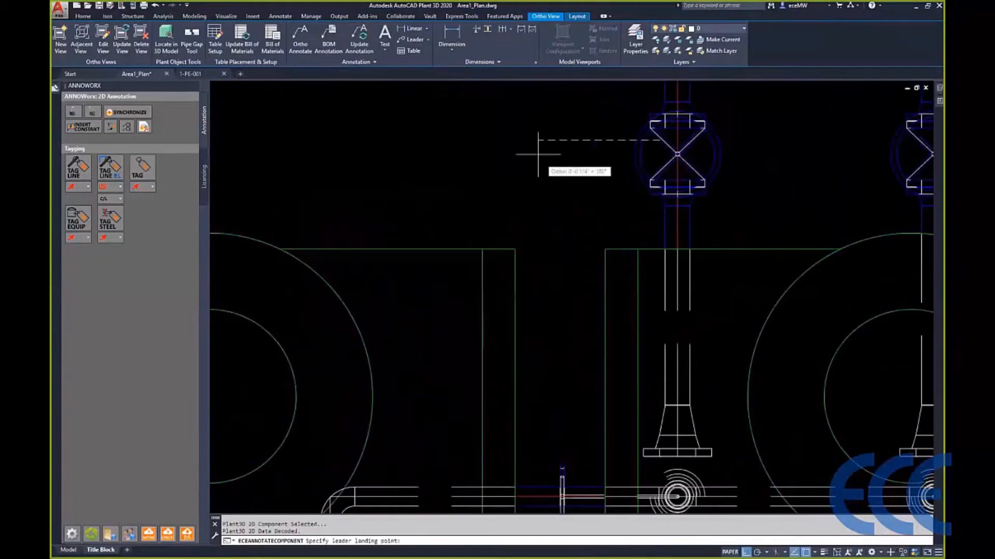
scroll(537, 141, "down", 2)
scroll(537, 141, "down", 2)
middle_click_drag(538, 141, 533, 242)
left_click(516, 209)
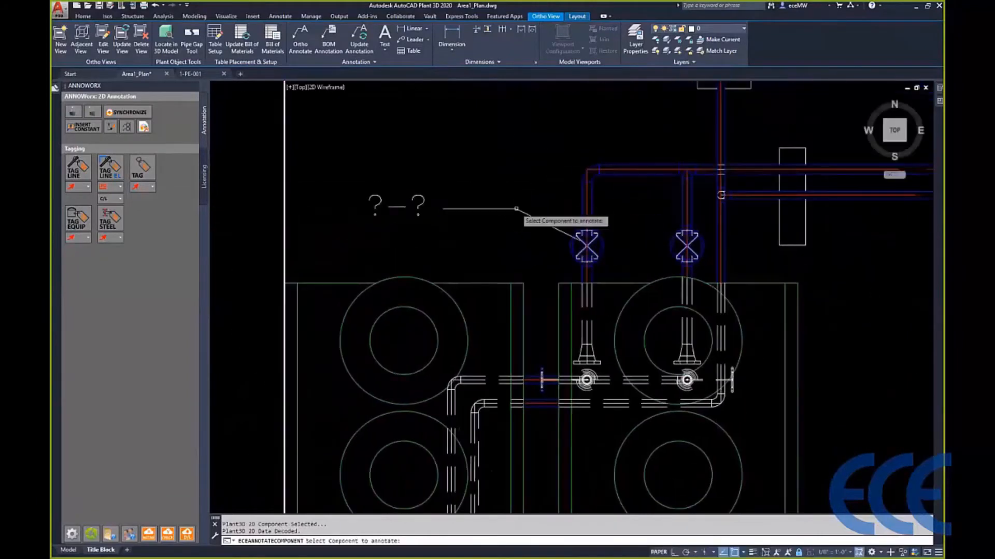
key("Escape")
- Place an equipment tag on the left tank, with the leader landing inside its outline
scroll(483, 218, "down", 2)
left_click(77, 217)
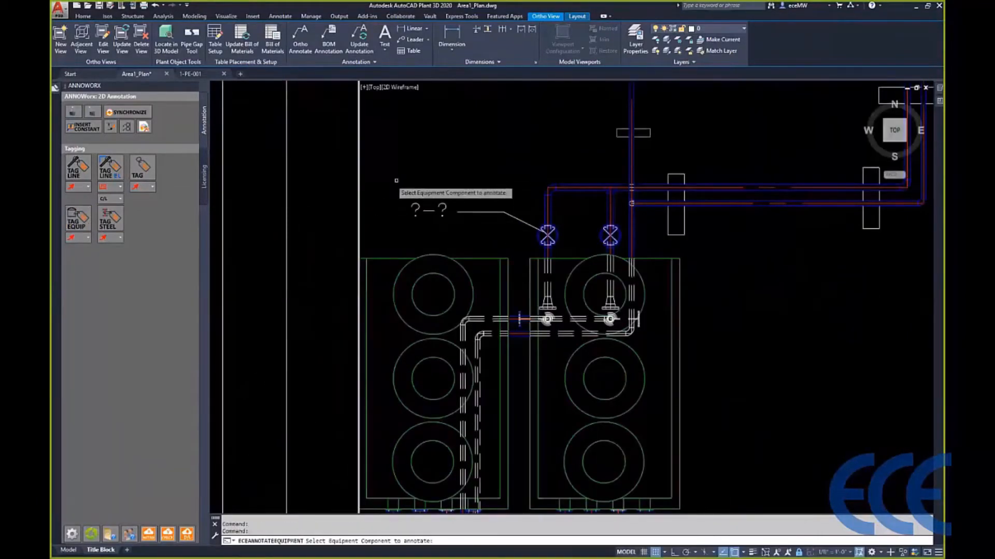
scroll(397, 186, "down", 4)
scroll(381, 197, "up", 8)
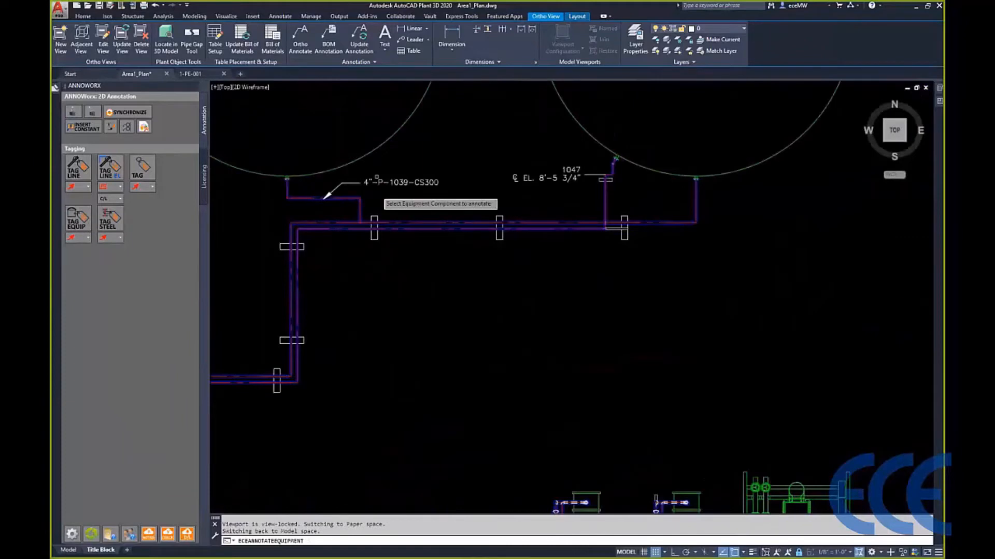
left_click(382, 142)
left_click(342, 109)
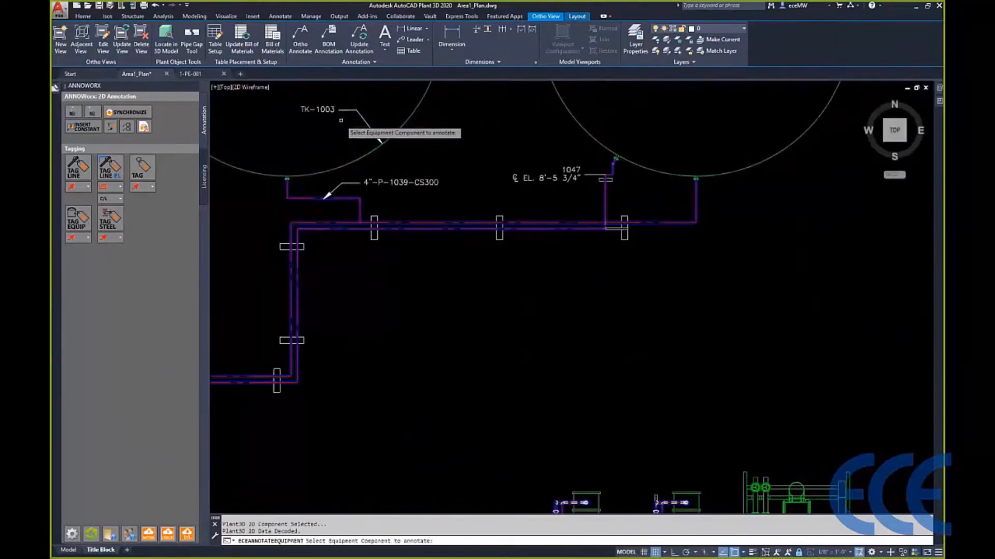
- Try a steel tag on the lower right edge of the right tank's outline
left_click(110, 217)
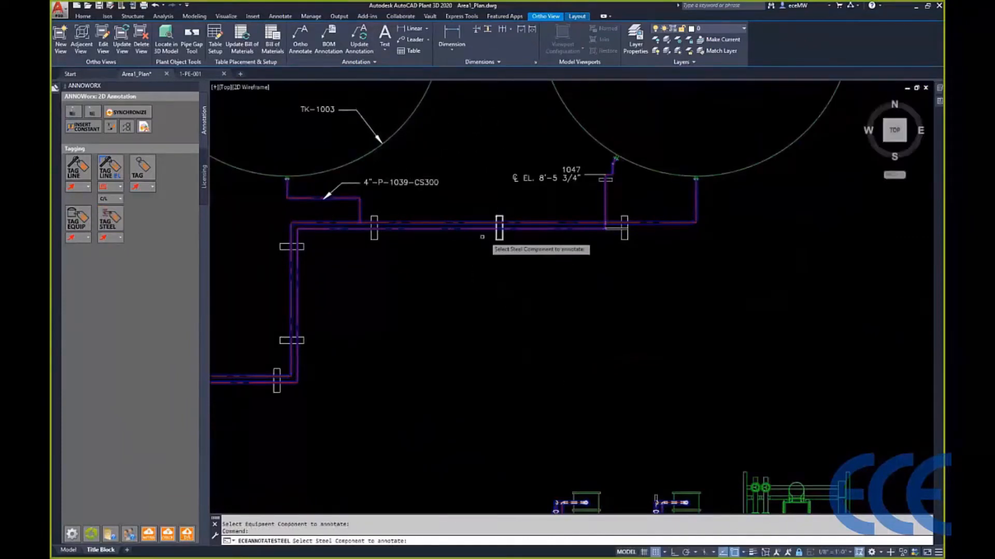
scroll(477, 236, "down", 3)
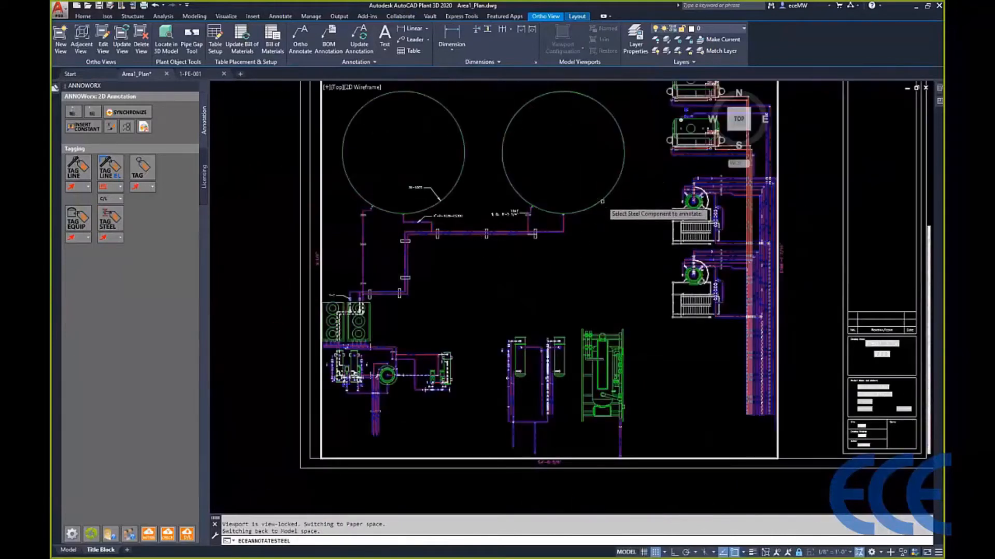
left_click(610, 213)
left_click(617, 221)
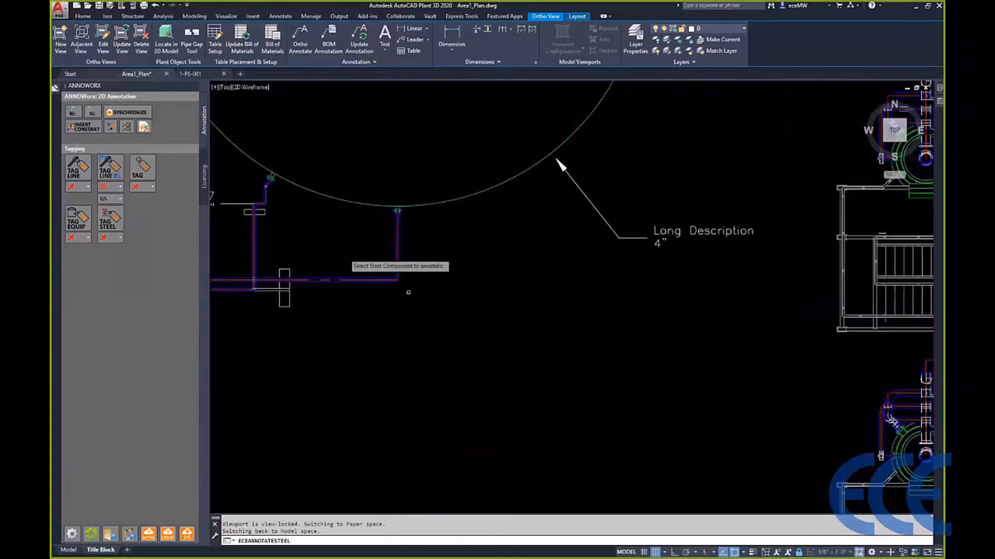
- Place a steel tag on the lower horizontal beam of the upper stair platform, with the label to its lower left
scroll(609, 261, "down", 2)
middle_click_drag(687, 284, 481, 281)
scroll(578, 293, "up", 5)
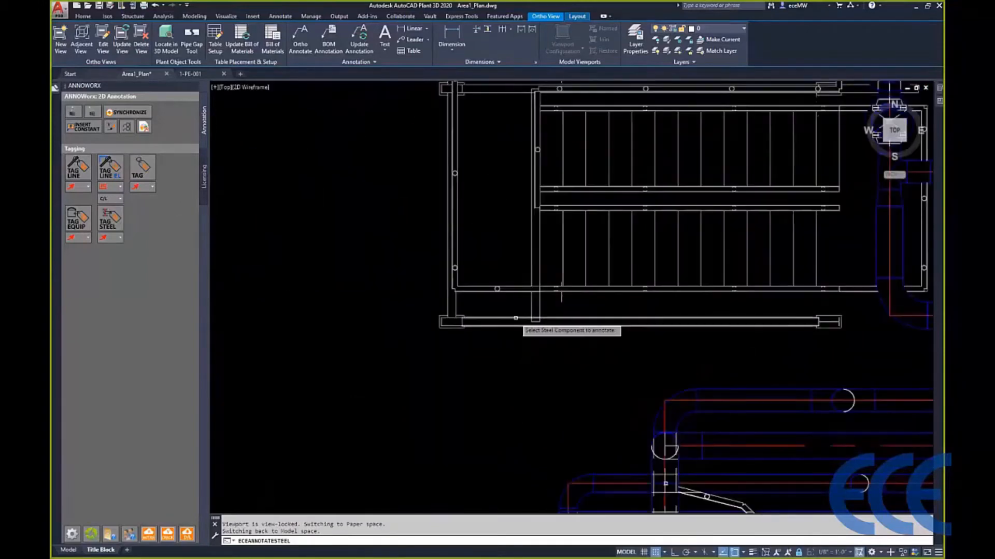
left_click(516, 320)
left_click(386, 361)
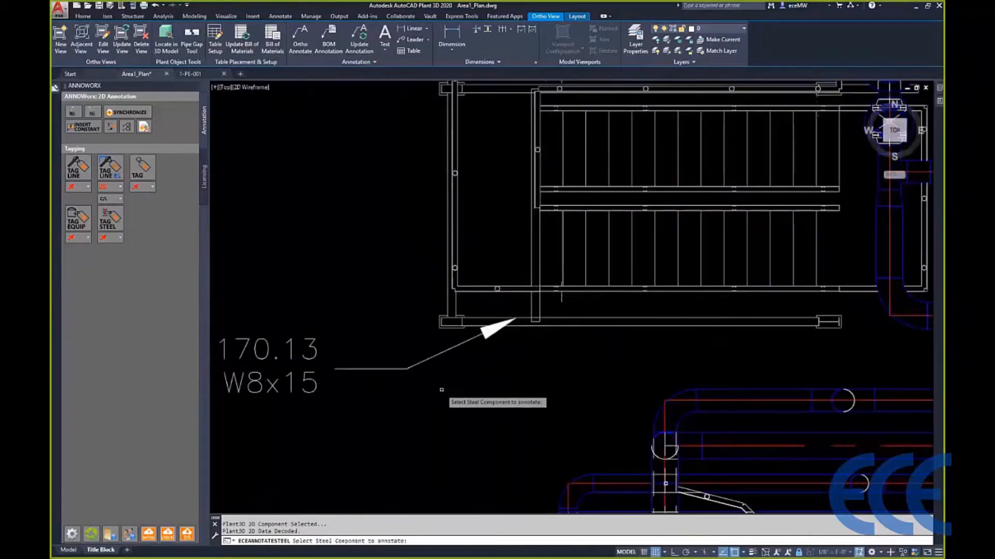
key("Escape")
- Erase the Long Description tag that points to the right tank
type("e")
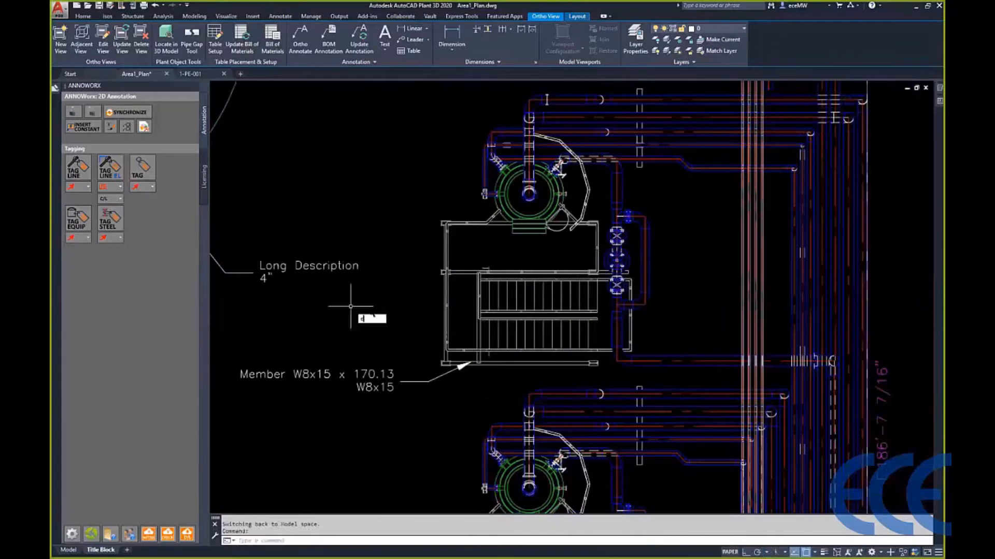
key("Return")
left_click(374, 308)
left_click(273, 262)
key("Return")
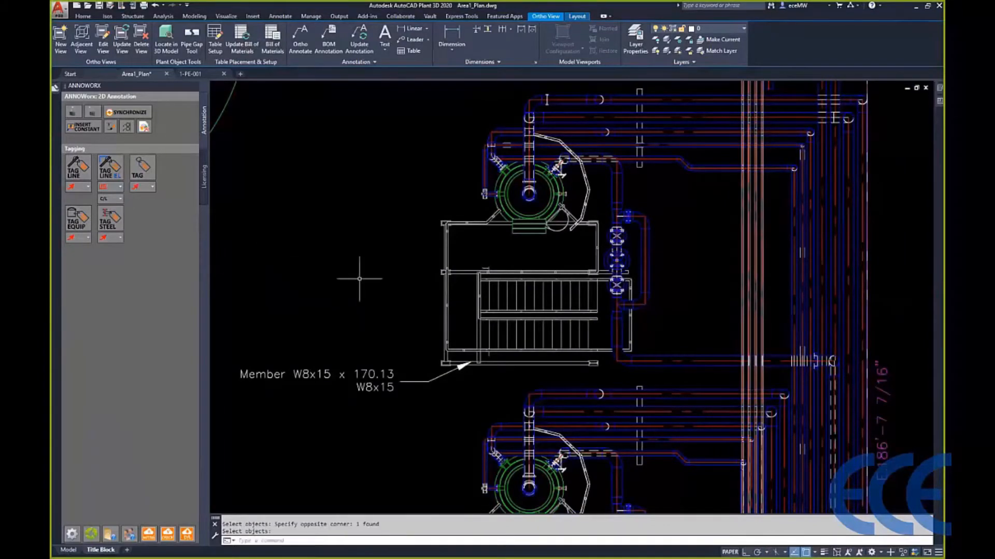
scroll(358, 281, "down", 5)
mouse_move(335, 321)
middle_mouse_down()
mouse_move(424, 323)
mouse_move(529, 355)
middle_mouse_up()
middle_click_drag(362, 378, 567, 347)
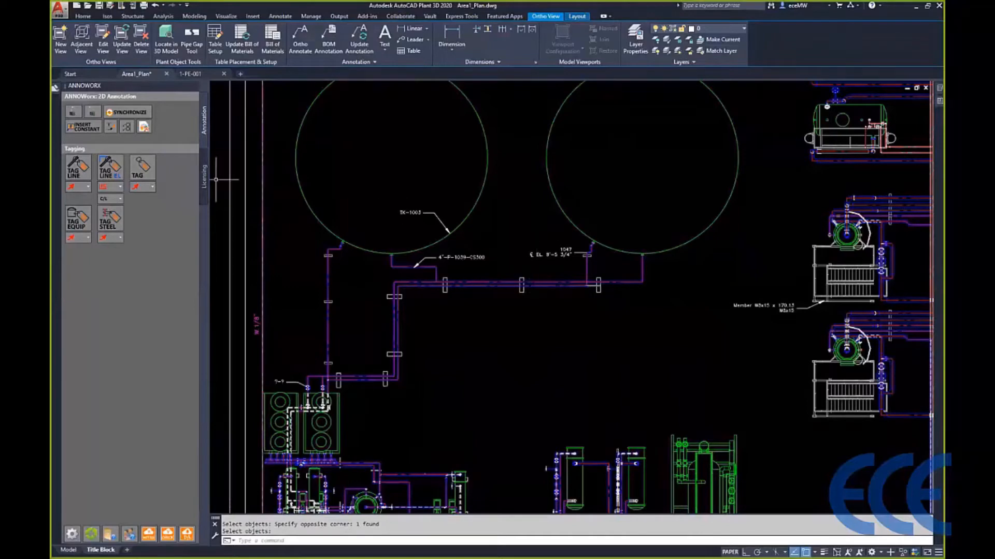
- Switch to the 1-PE-001 model and open the properties of the yellow 4" gate valve at the corner of line 1038
left_click(190, 73)
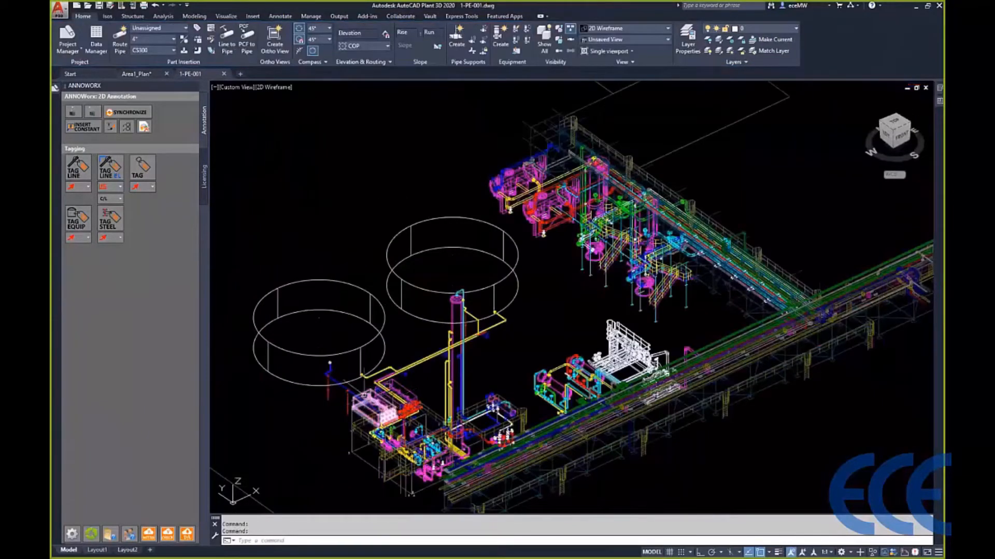
scroll(364, 395, "up", 10)
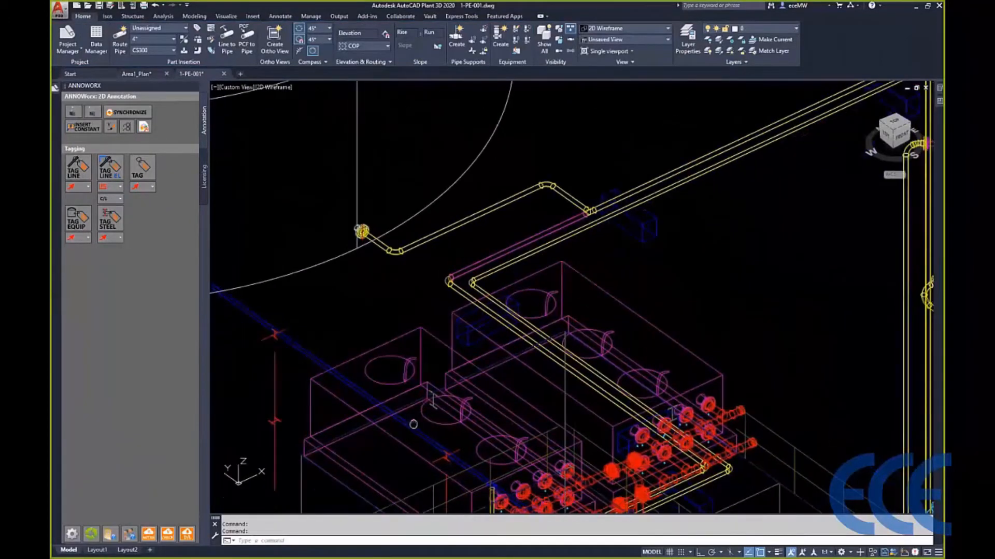
middle_click_drag(413, 425, 483, 180)
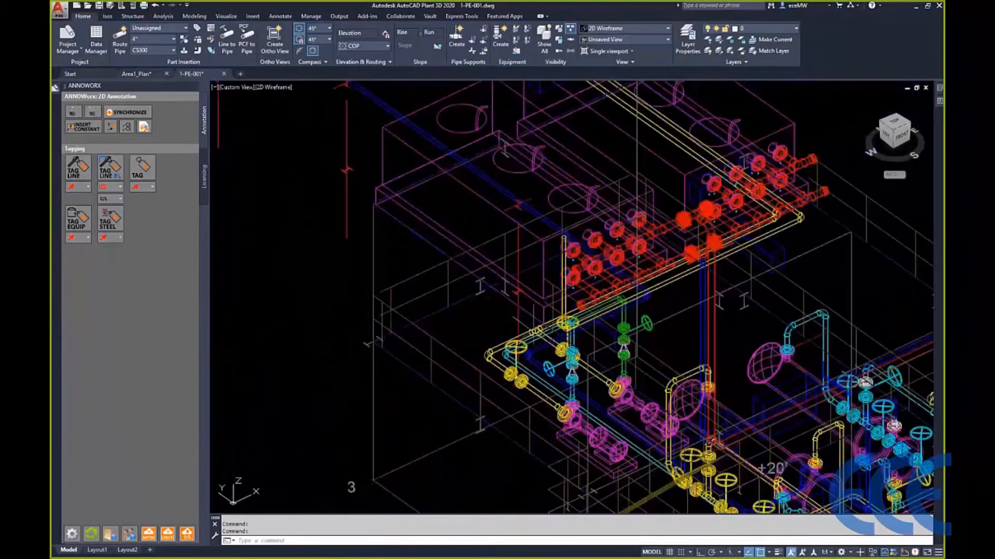
scroll(526, 342, "up", 5)
middle_click_drag(535, 352, 508, 259)
double_click(498, 261)
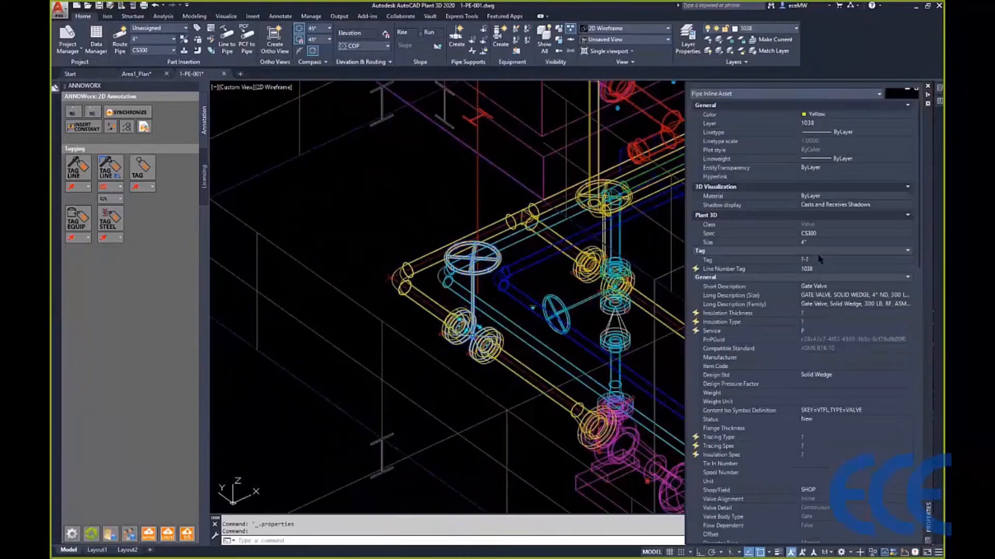
- Assign the yellow 4" gate valve a tag with code MV and number 303
left_click(863, 259)
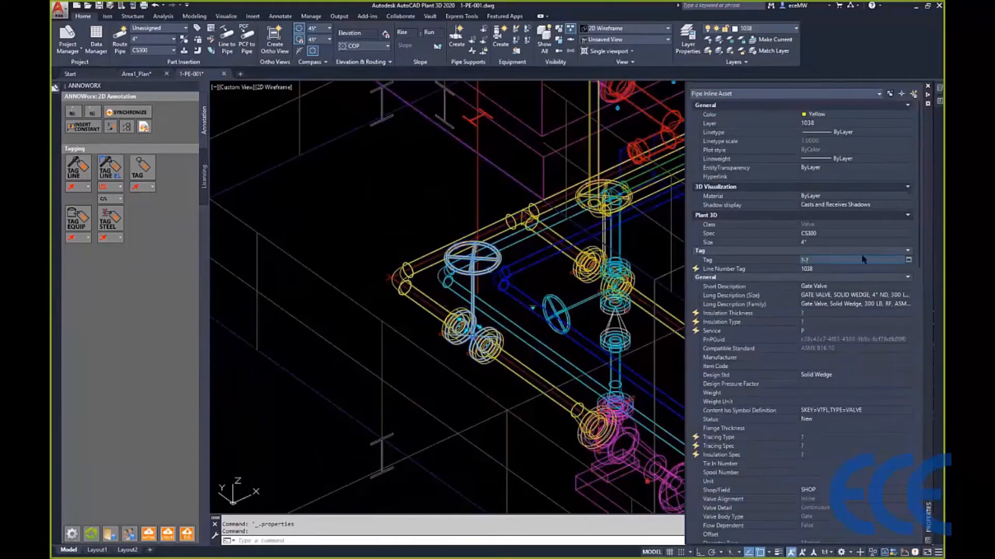
left_click(908, 259)
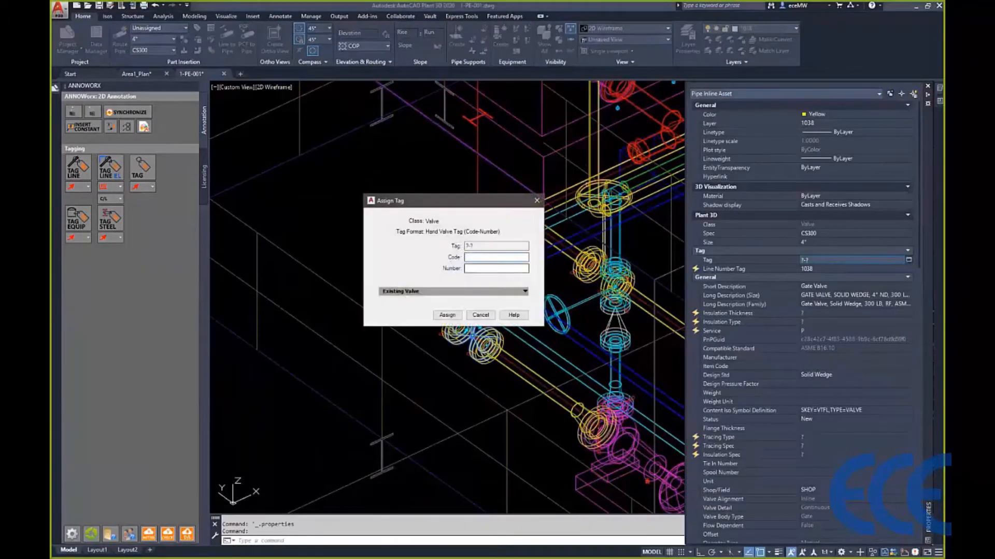
type("MV")
key("Tab")
type("3033")
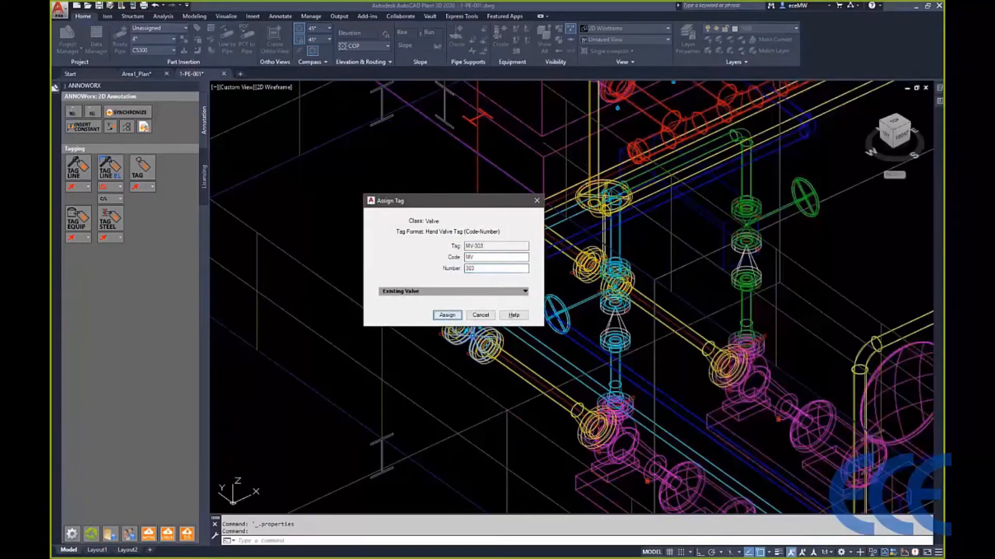
left_click(447, 315)
- Open the properties of the line 1039 pipe segment nearest the left tank's nozzle
scroll(467, 254, "down", 2)
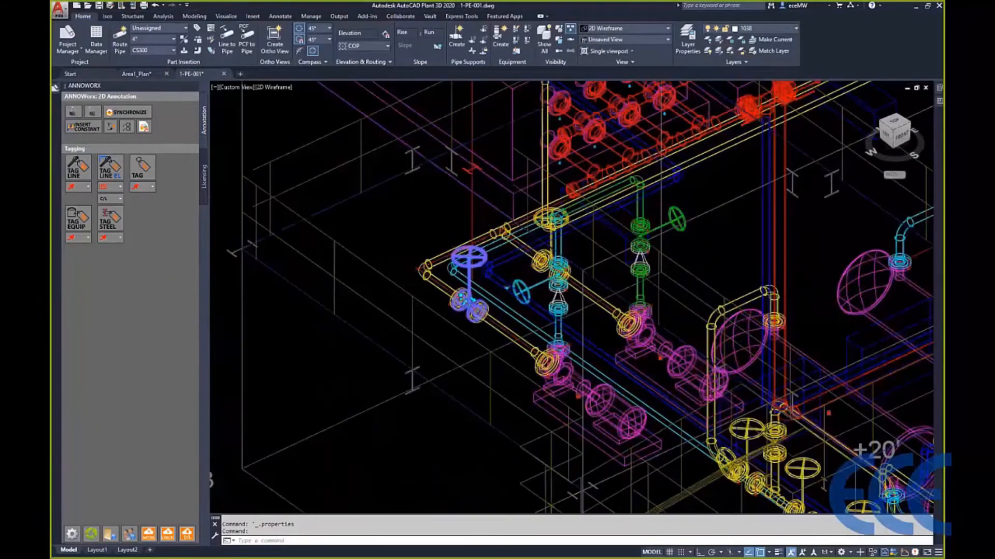
scroll(437, 255, "down", 2)
middle_click_drag(476, 200, 444, 291)
middle_click_drag(345, 141, 402, 446)
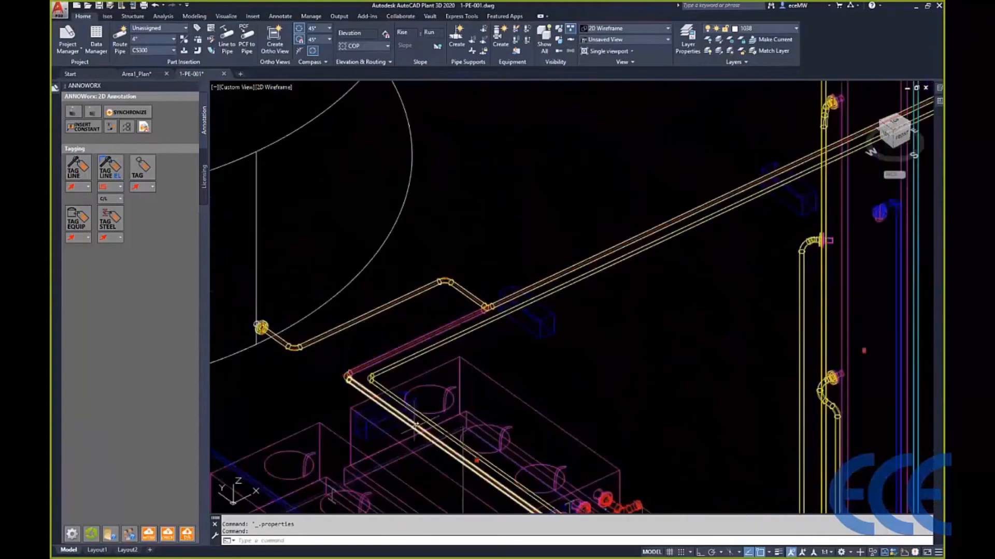
left_click(383, 306)
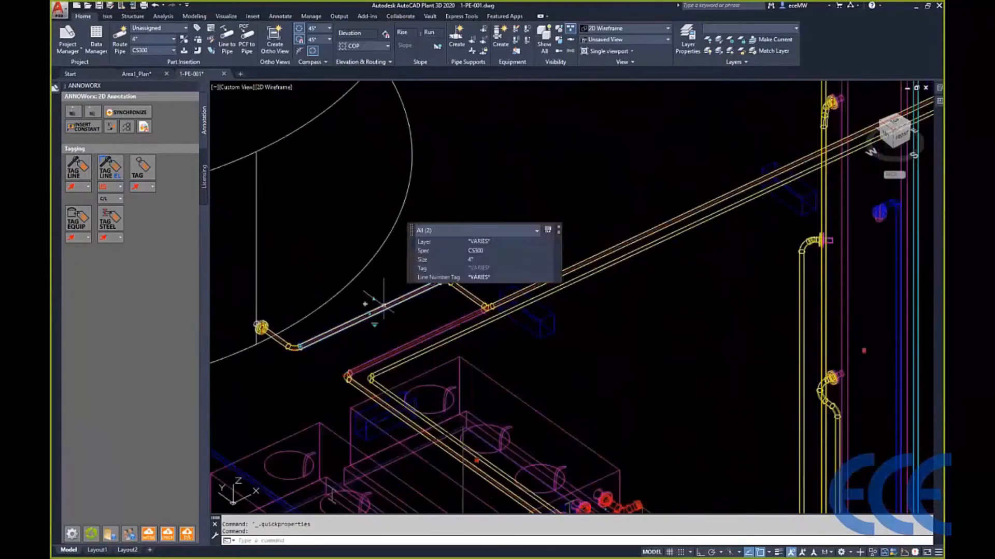
key("Escape")
key("Escape")
left_click(416, 291)
key("ctrl+1")
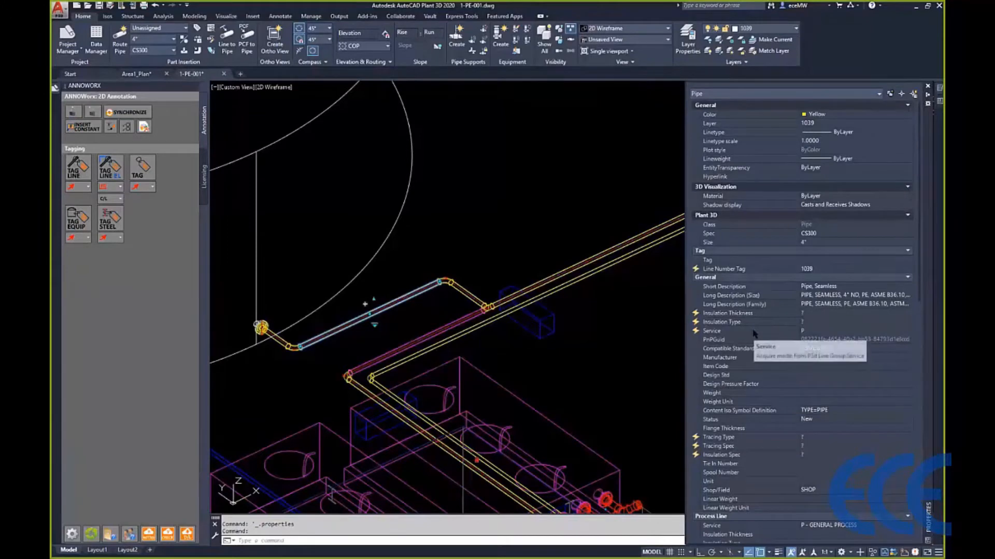
- Unlink the pipe's Service from its acquired value and set it to FG
left_click(828, 332)
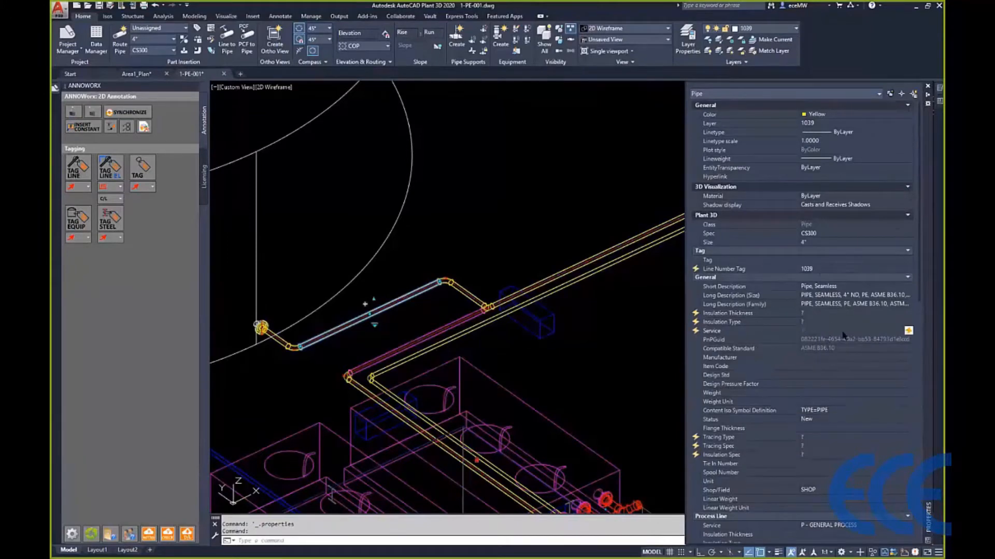
left_click(908, 330)
left_click(843, 343)
type("FG")
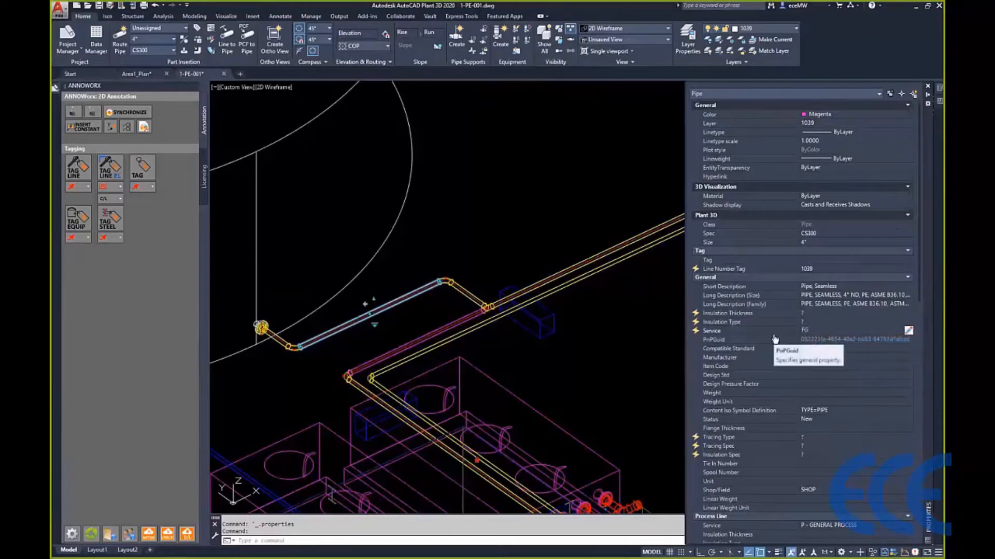
left_click(648, 346)
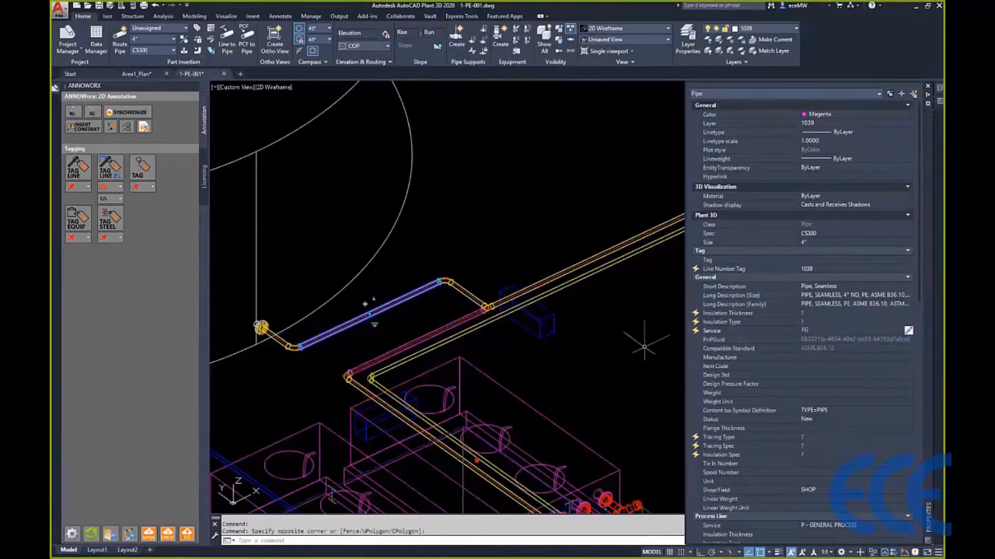
key("Escape")
- Move the sloping-looking horizontal run of line 1047 beside the column straight down by 12 with ortho on
scroll(437, 280, "down", 4)
middle_click_drag(490, 246, 371, 338)
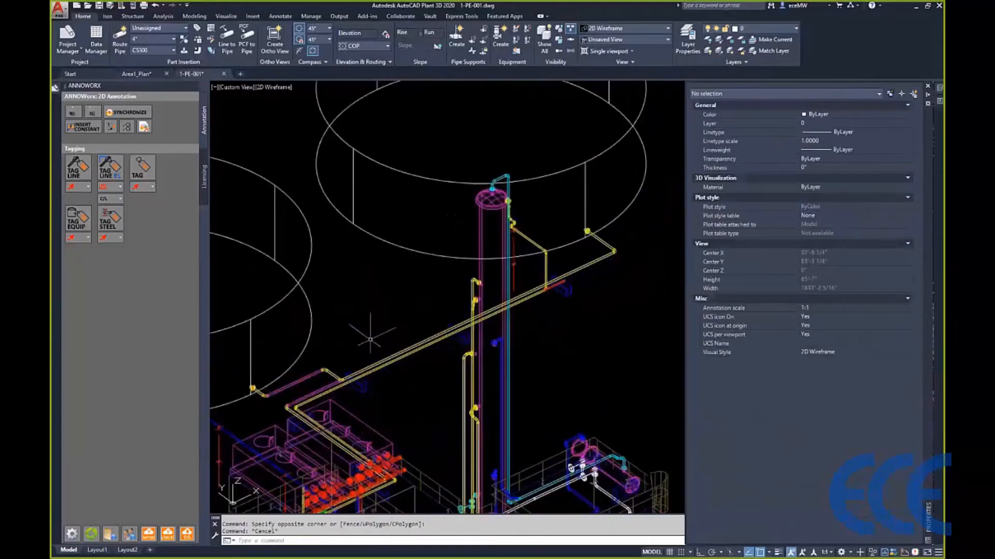
middle_click_drag(533, 237, 443, 271)
scroll(437, 275, "up", 5)
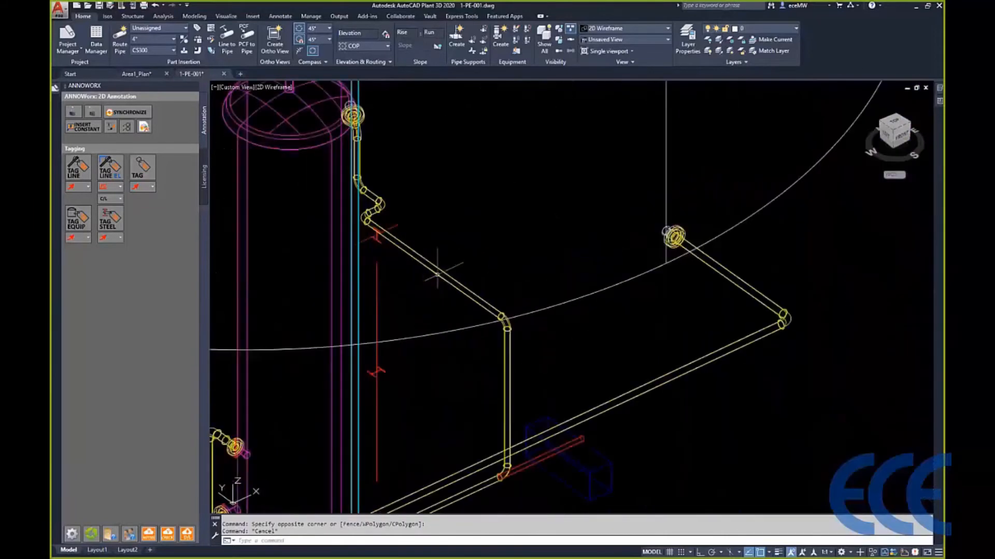
left_click(434, 268)
left_click(434, 269)
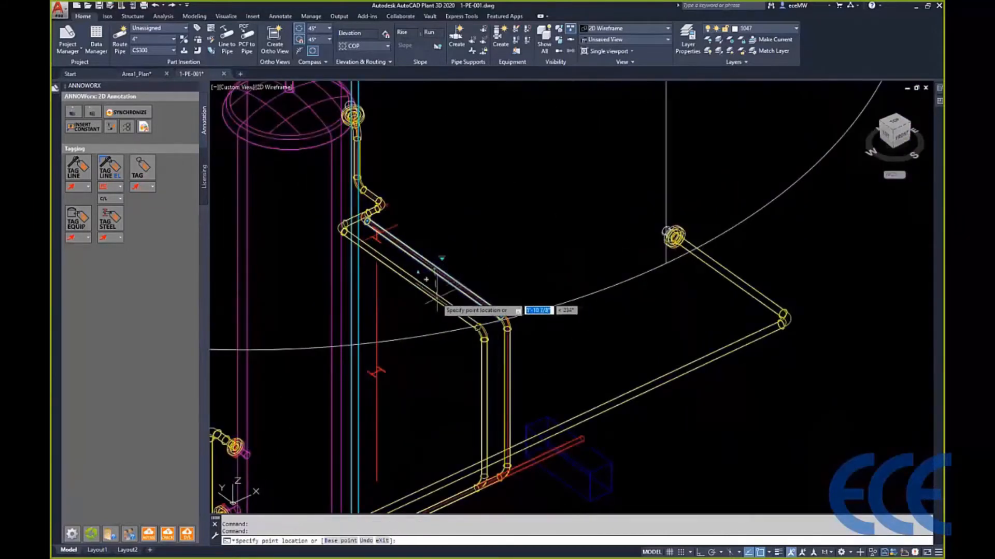
key("F8")
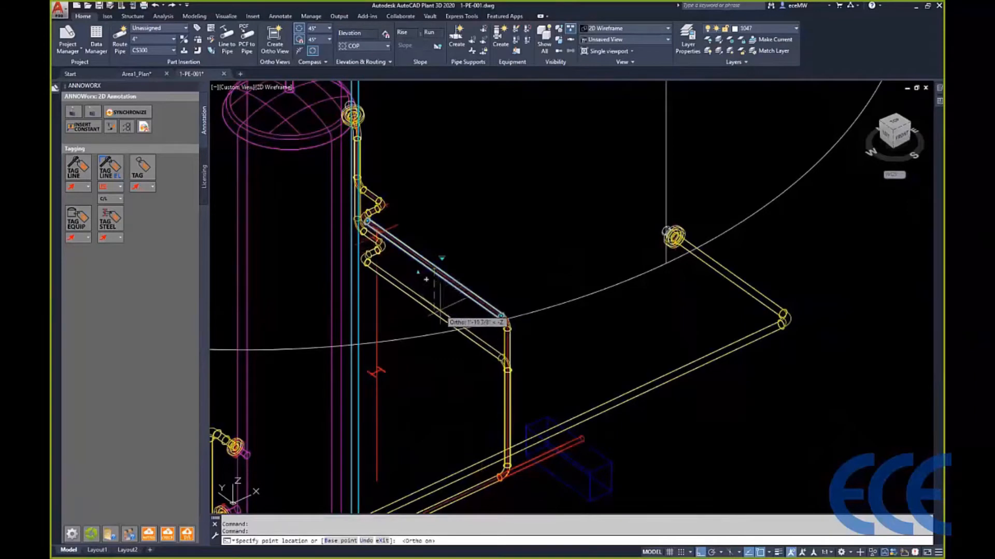
type("12")
key("Return")
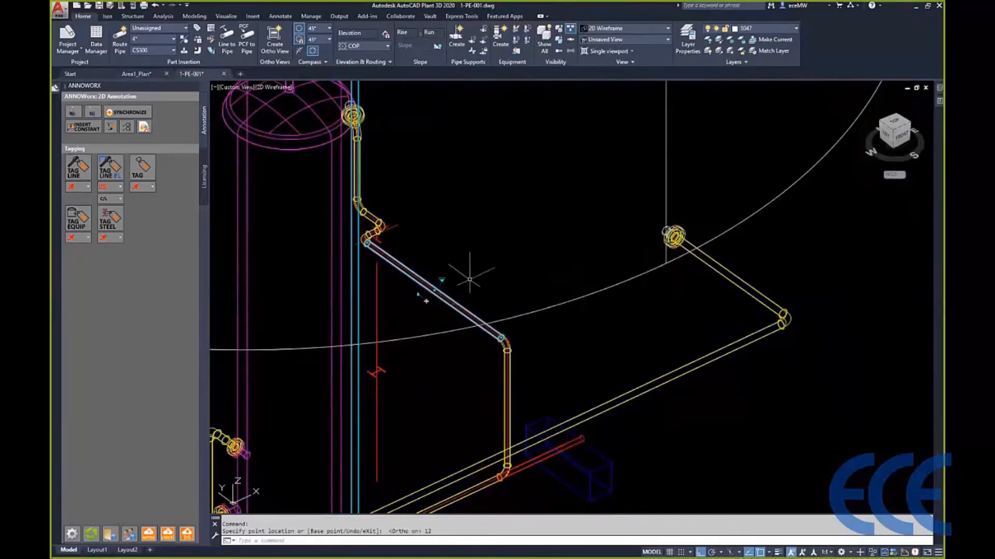
scroll(449, 253, "down", 4)
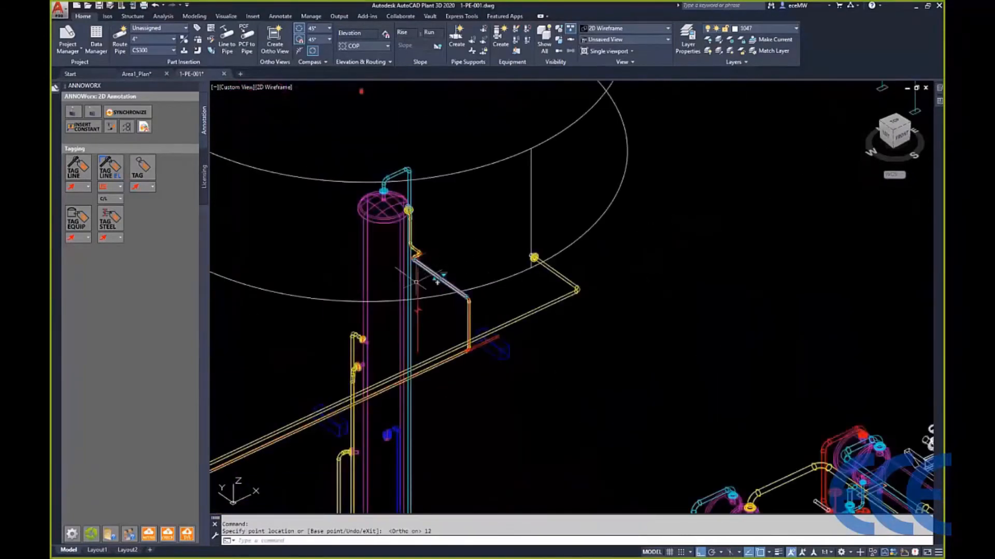
key("Escape")
- Append a bracketed NEW note to the Long Description (Size) of the W8x15 beam at the upper stair platform
scroll(473, 274, "down", 3)
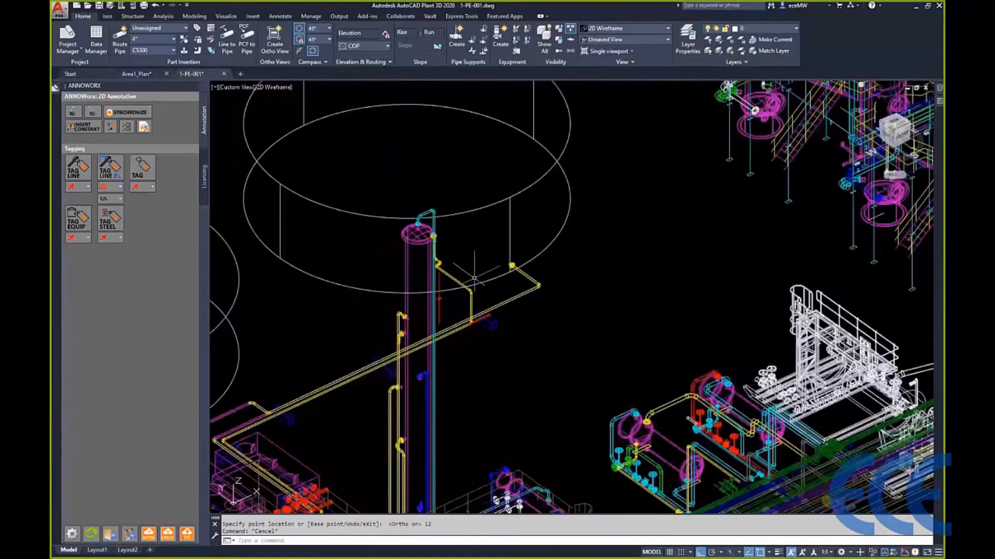
scroll(474, 278, "down", 2)
middle_click_drag(607, 238, 383, 356)
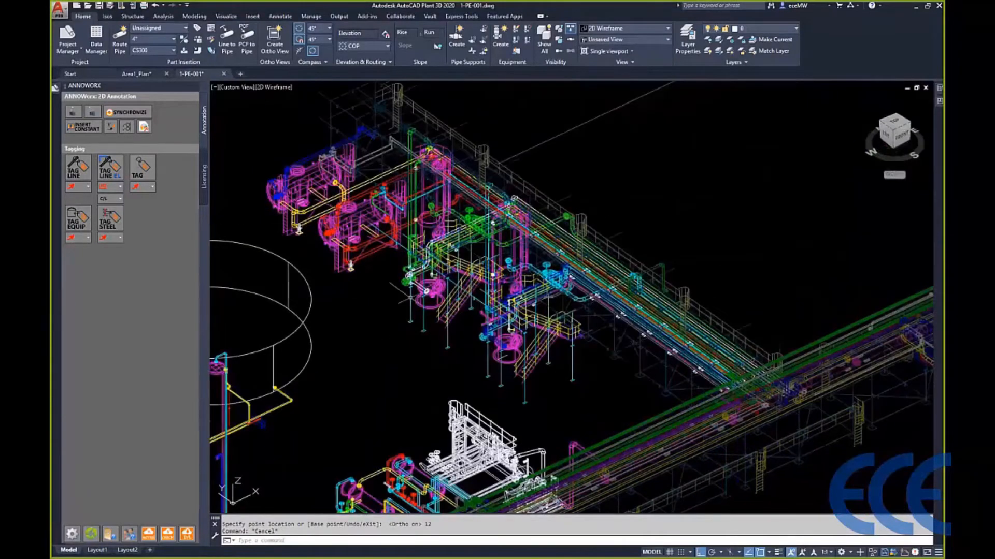
scroll(410, 290, "up", 2)
scroll(425, 288, "up", 2)
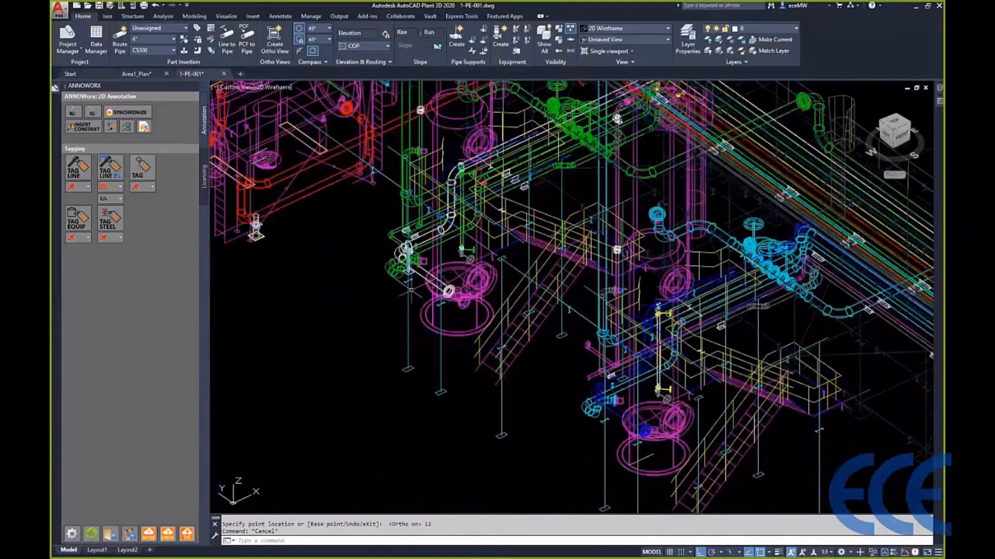
scroll(617, 210, "up", 3)
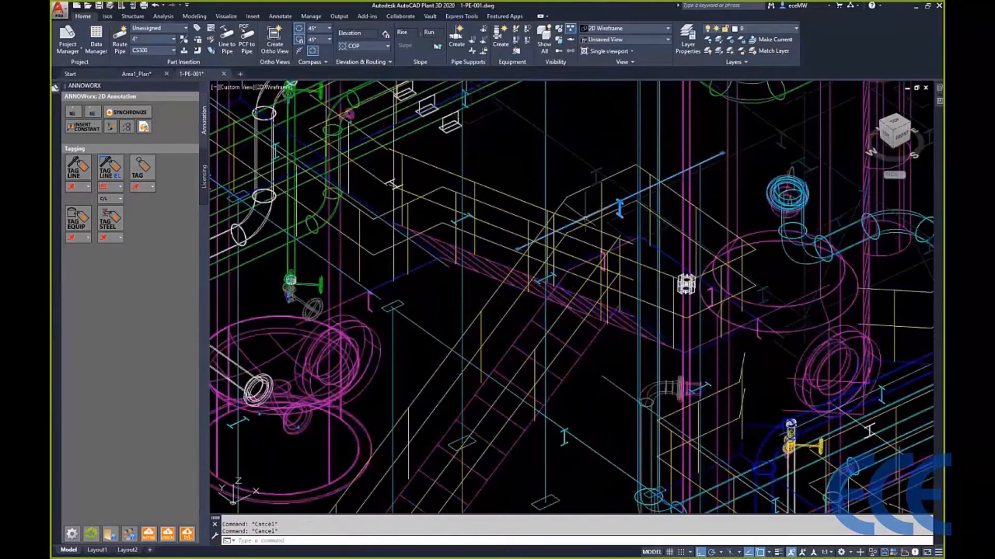
double_click(619, 210)
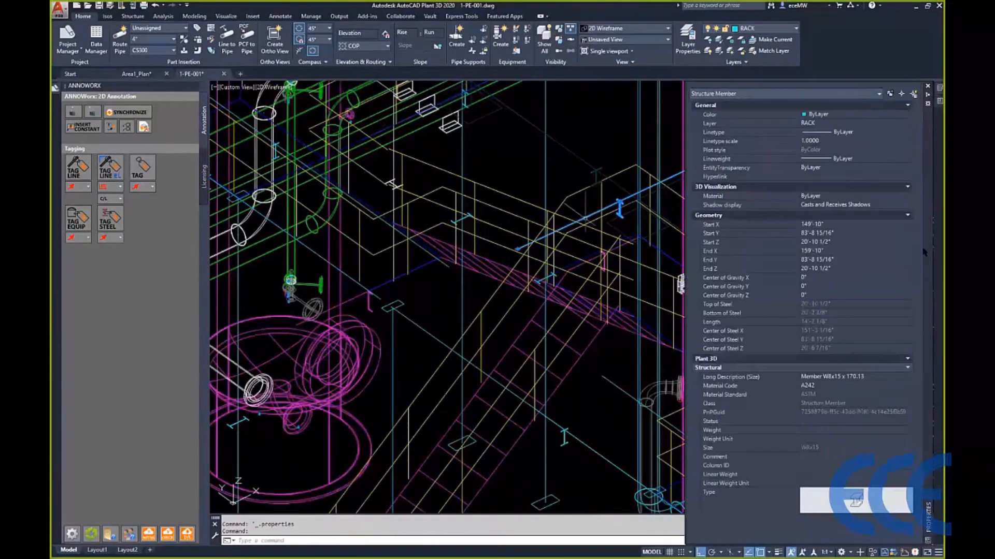
left_click(879, 376)
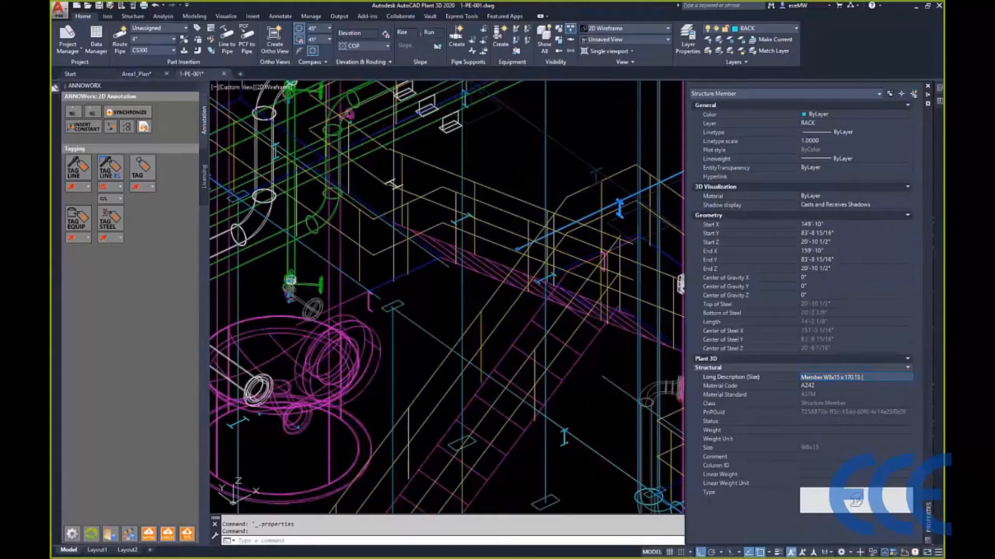
type("(DEMO)")
key("Return")
left_click(841, 354)
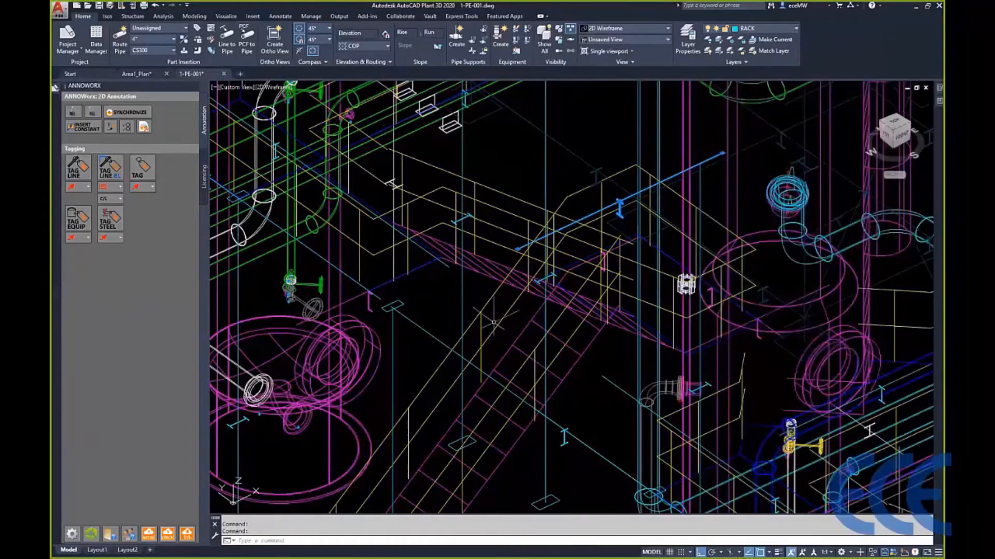
- Set the Long Description (Family) of tank TK-1003 to TANK DESC
scroll(493, 322, "down", 8)
middle_click_drag(331, 290, 582, 304)
key("Escape")
key("Escape")
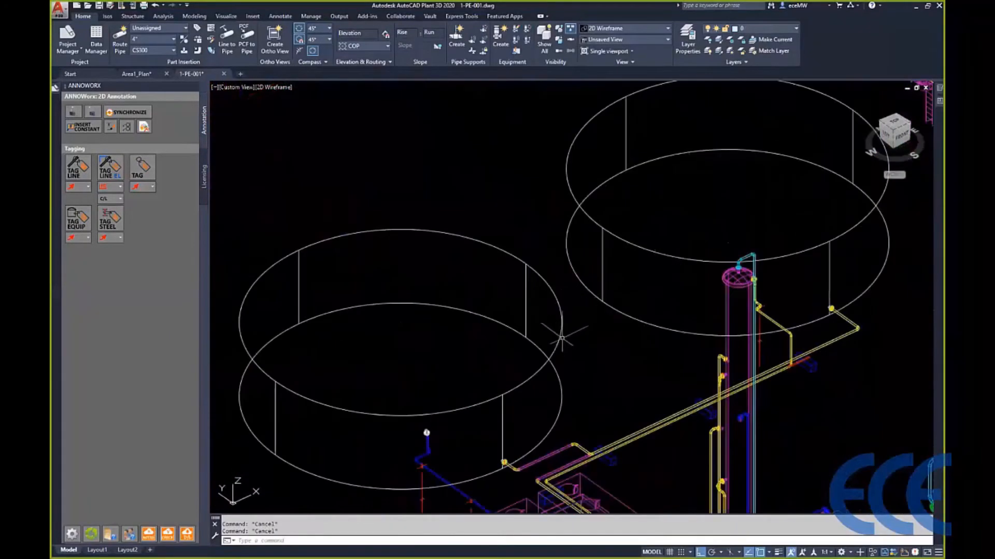
double_click(561, 336)
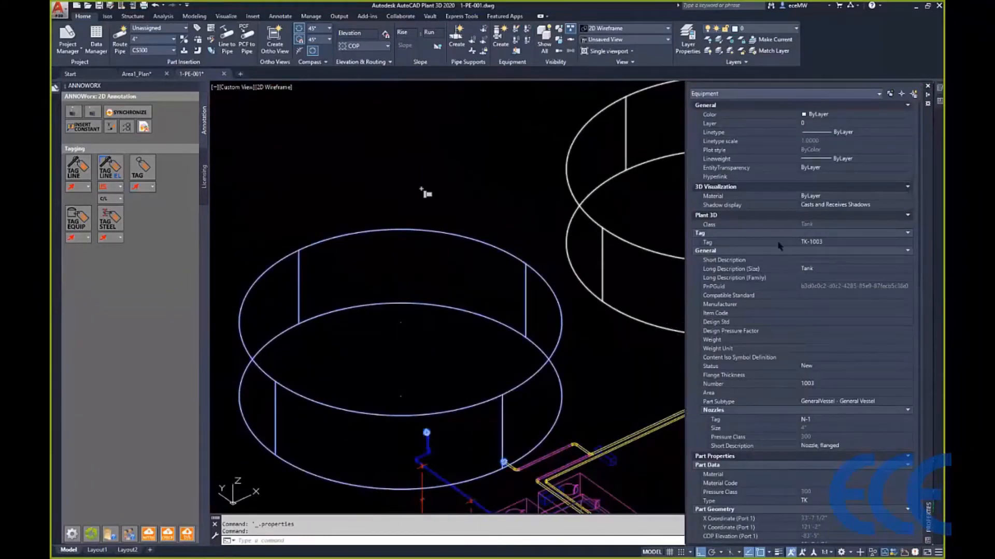
left_click(807, 278)
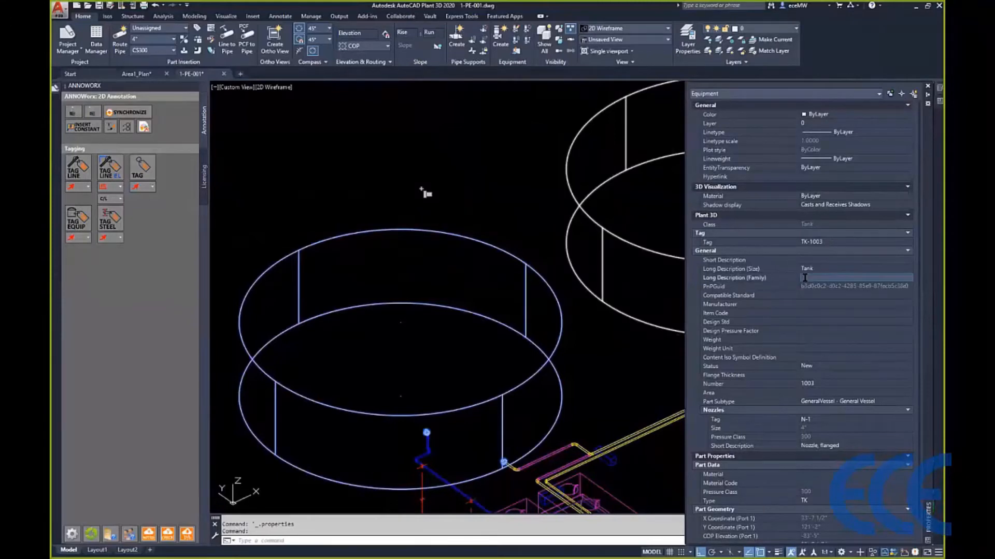
type("TANK DESC")
left_click(835, 304)
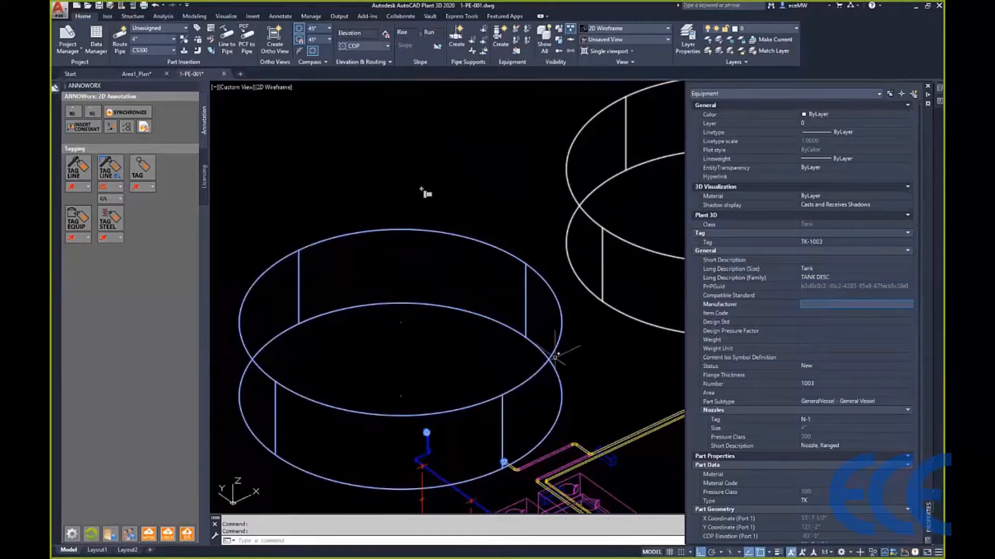
key("ctrl+1")
- Save the 1-PE-001 model and switch back to the Area1_Plan drawing
scroll(424, 193, "down", 5)
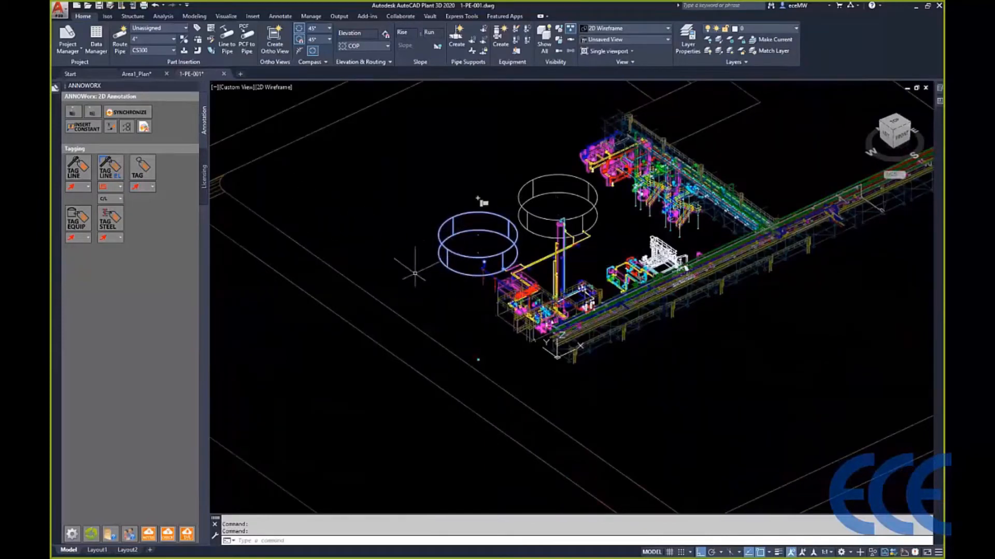
left_click(137, 74)
key("ctrl+s")
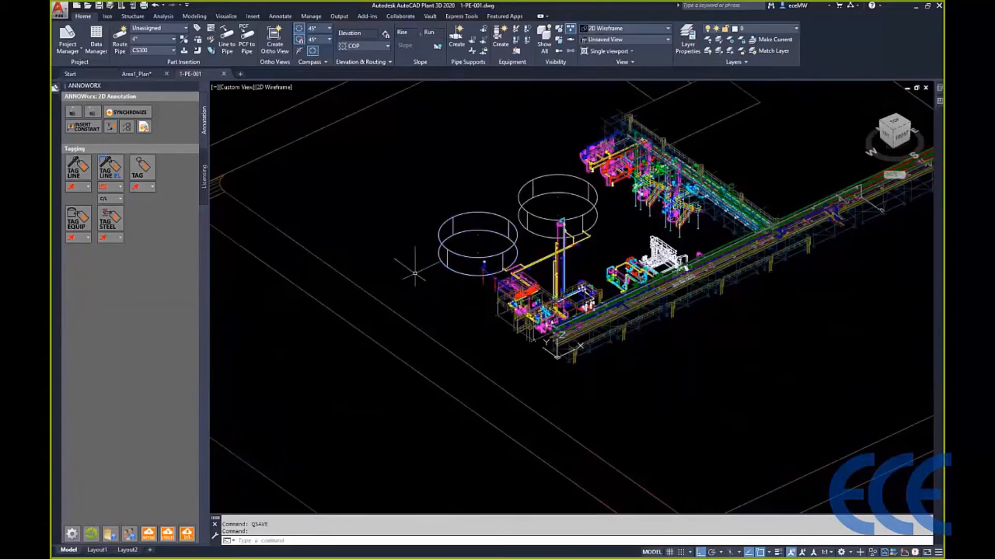
left_click(137, 74)
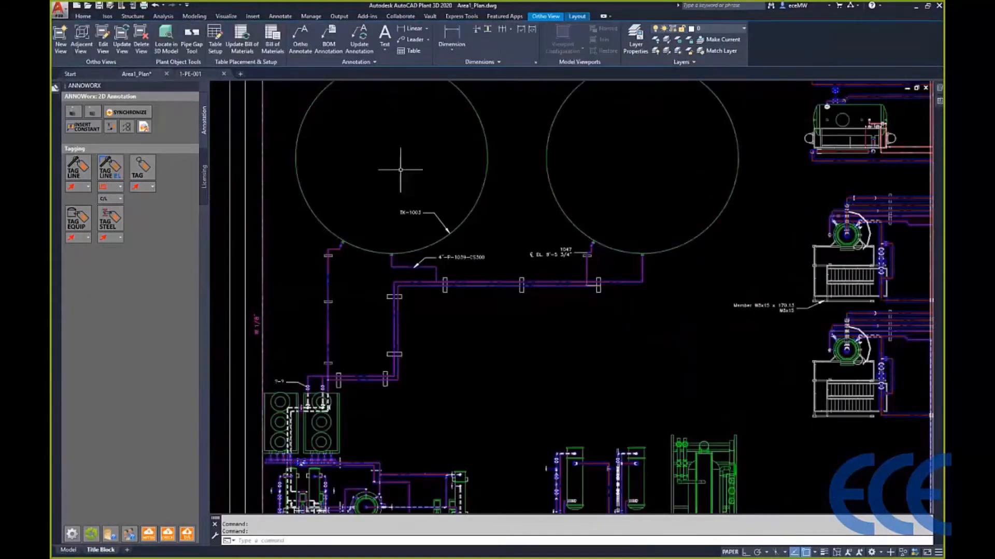
- Update the Top (Plan) ortho view and synchronize its annotation tags with the changed model data
left_click(121, 37)
left_click(244, 159)
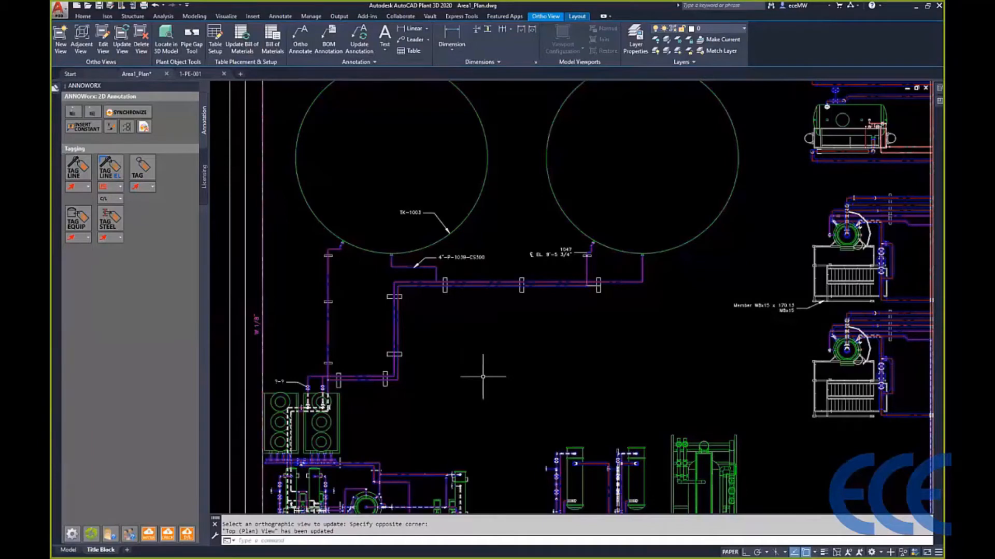
left_click(101, 130)
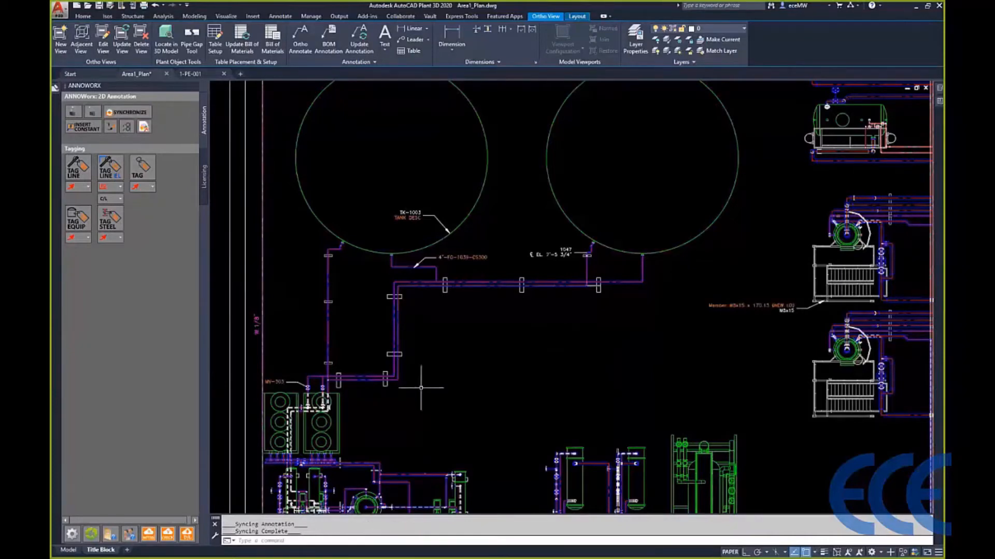
- Draw a rectangular revision cloud around the MV-303 tag and its valve
scroll(261, 393, "up", 8)
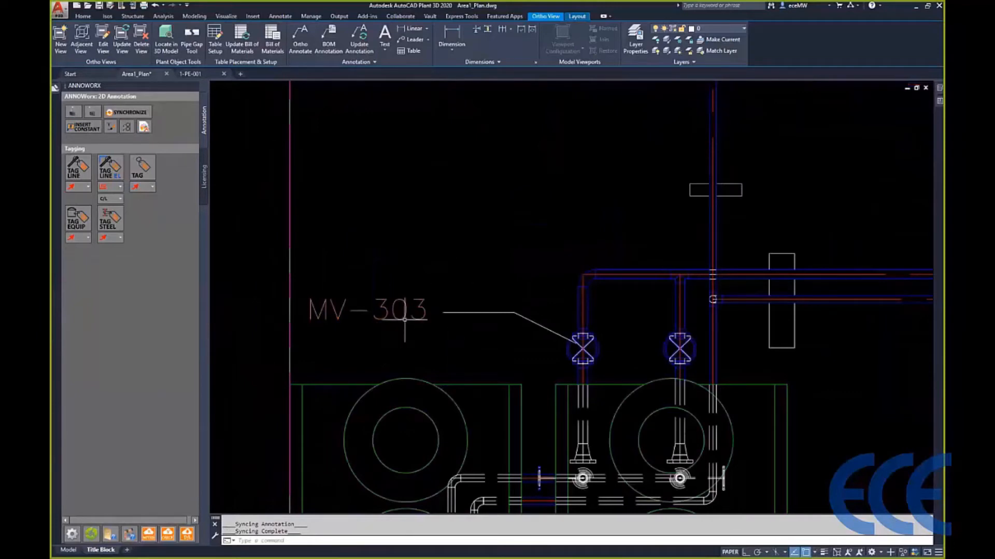
type("revcloud")
key("Return")
left_click(288, 366)
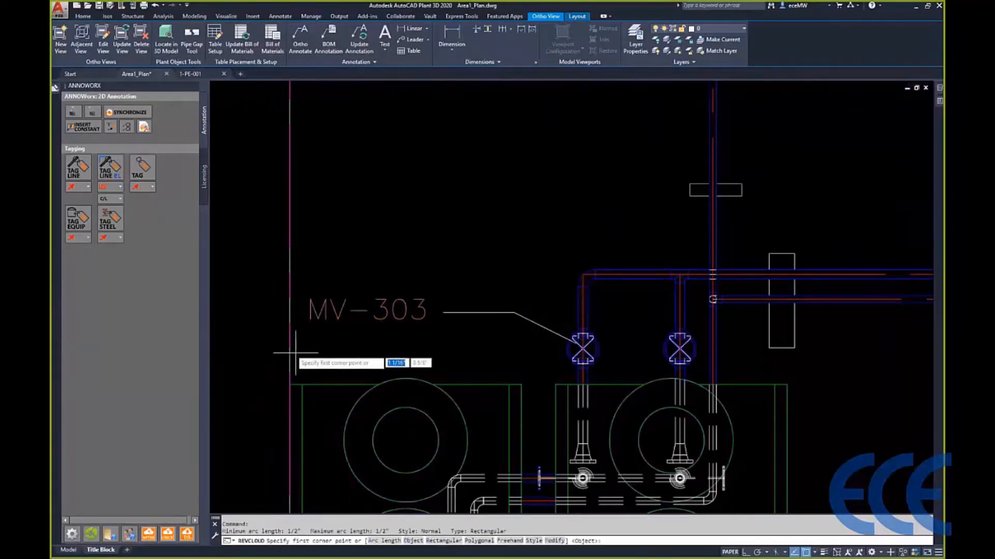
left_click(604, 200)
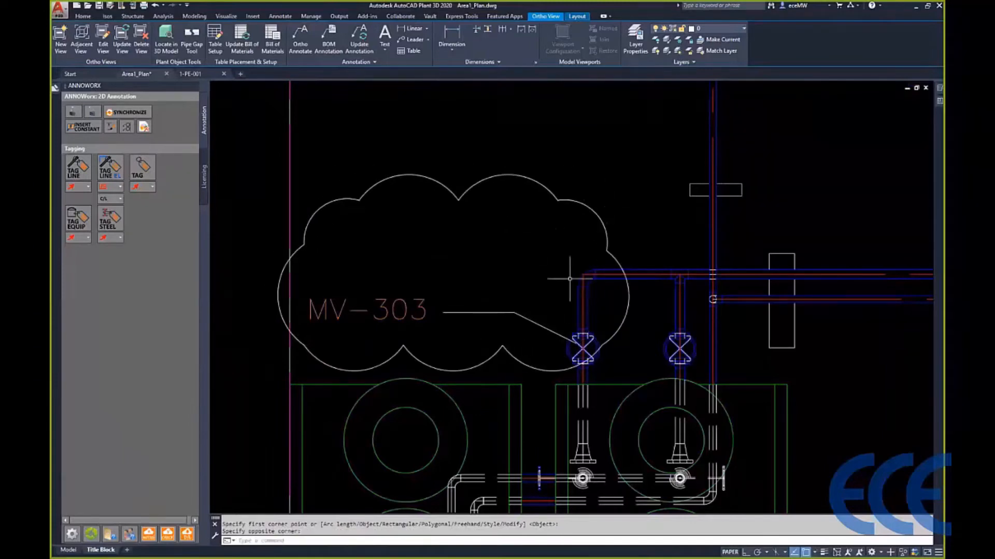
- Examine the synchronized equipment, line, elevation and steel member tags across the plan view
scroll(570, 278, "down", 9)
middle_click_drag(653, 272, 437, 347)
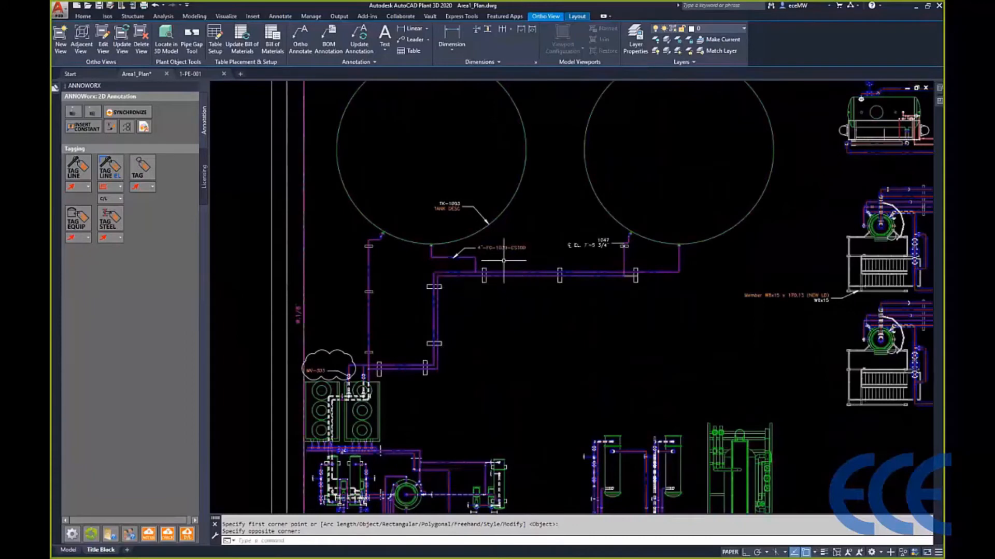
scroll(485, 254, "up", 3)
scroll(456, 152, "down", 2)
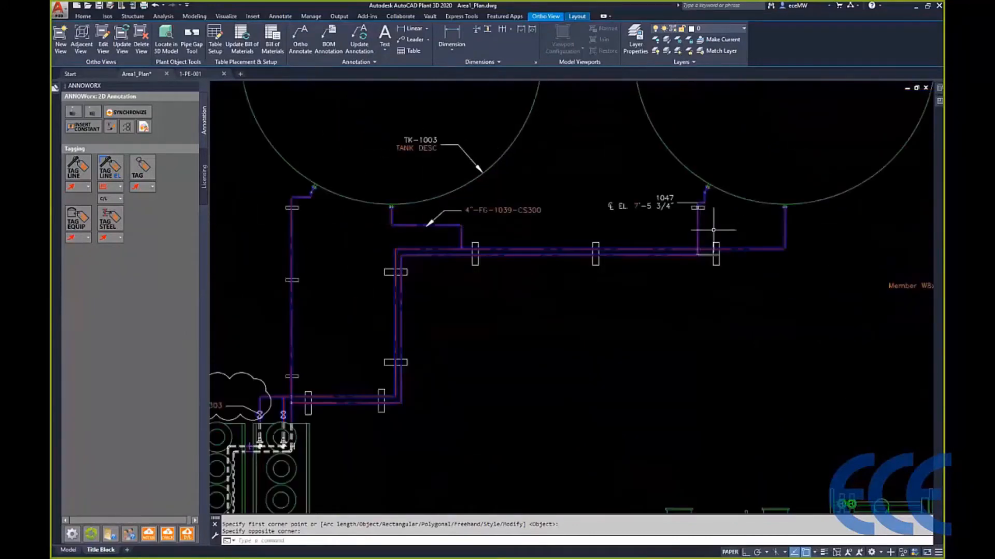
middle_click_drag(610, 218, 497, 228)
middle_click_drag(778, 272, 477, 257)
scroll(576, 314, "up", 3)
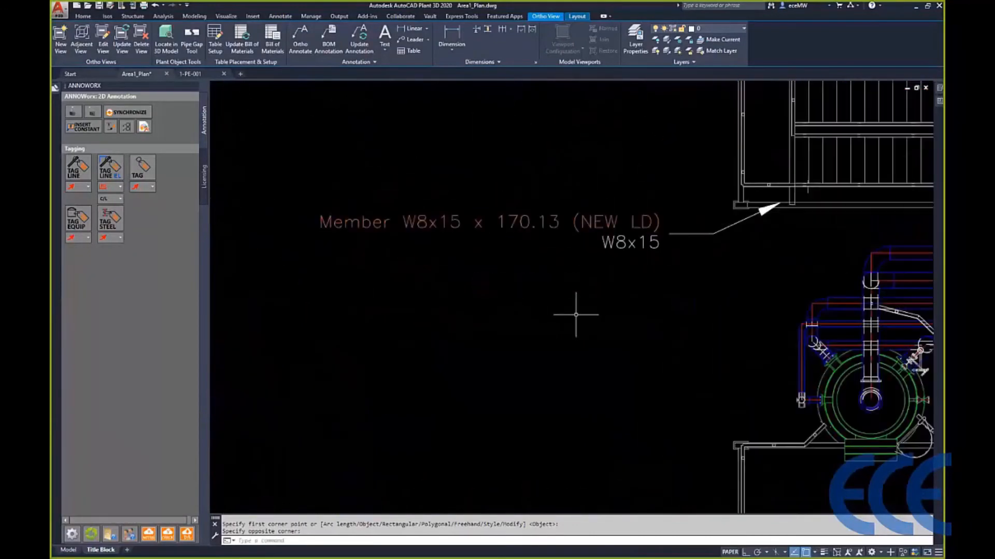
scroll(571, 299, "down", 3)
middle_click_drag(430, 312, 615, 305)
middle_click_drag(331, 337, 601, 343)
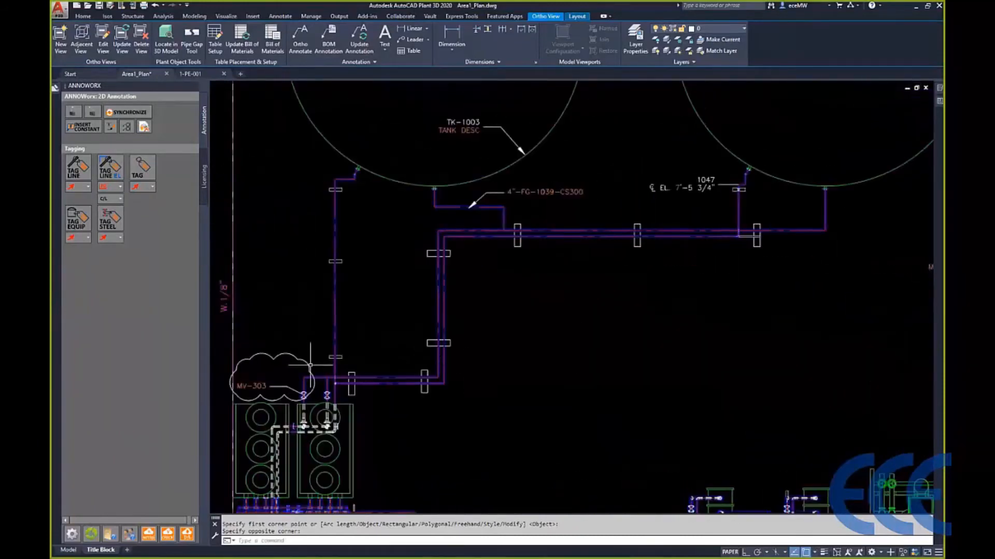
- Erase the revision cloud around the MV-303 tag
type("e")
key("Return")
left_click(291, 367)
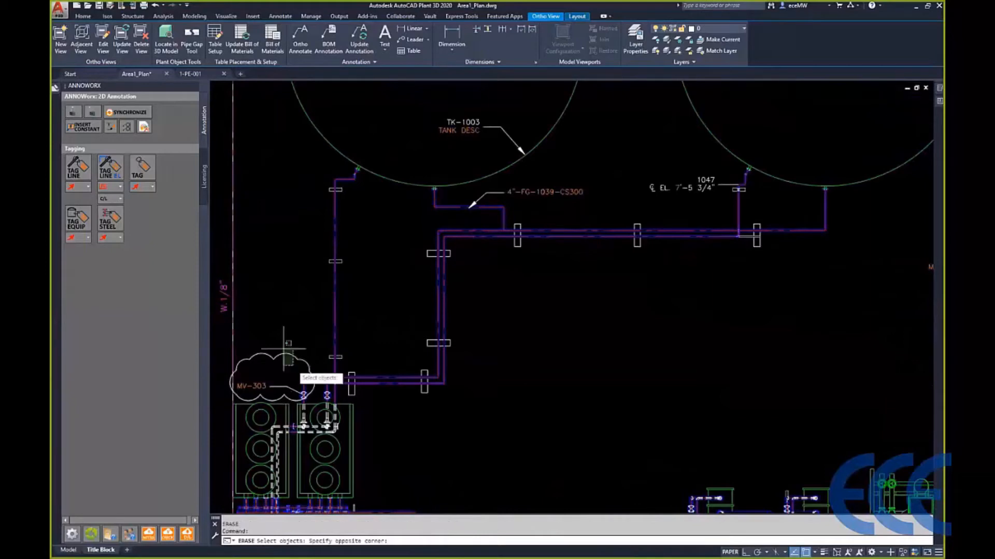
left_click(275, 335)
key("Return")
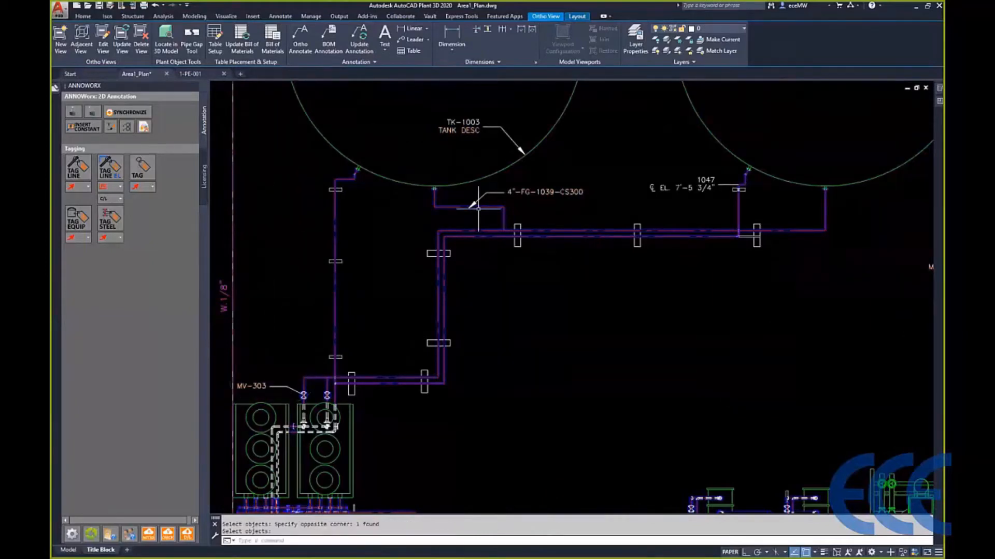
- Add the line tag 4"-P-1038-CS300-1"H-ET with a leader to the insulated pipe below the 4"-FG-1039-CS300 tag
scroll(727, 284, "down", 2)
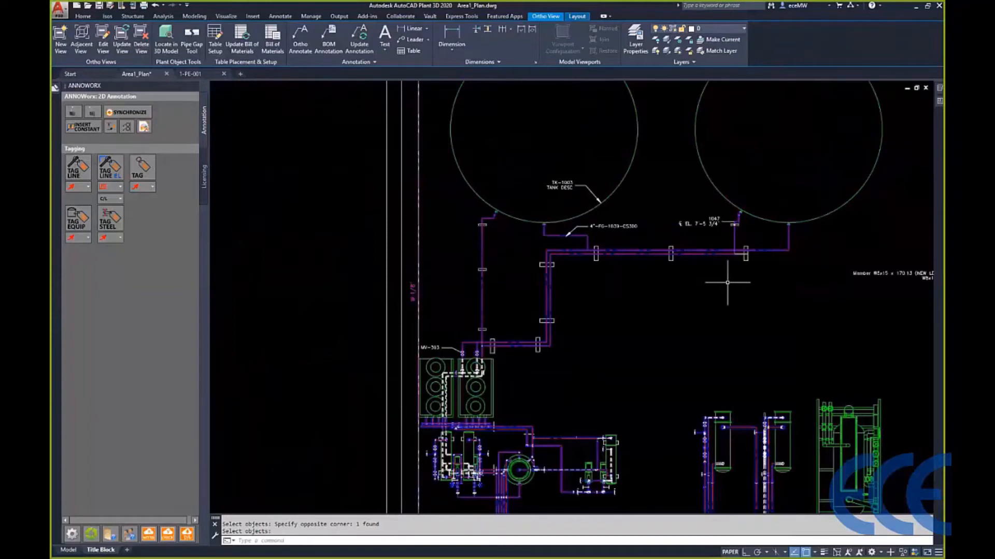
scroll(644, 249, "up", 4)
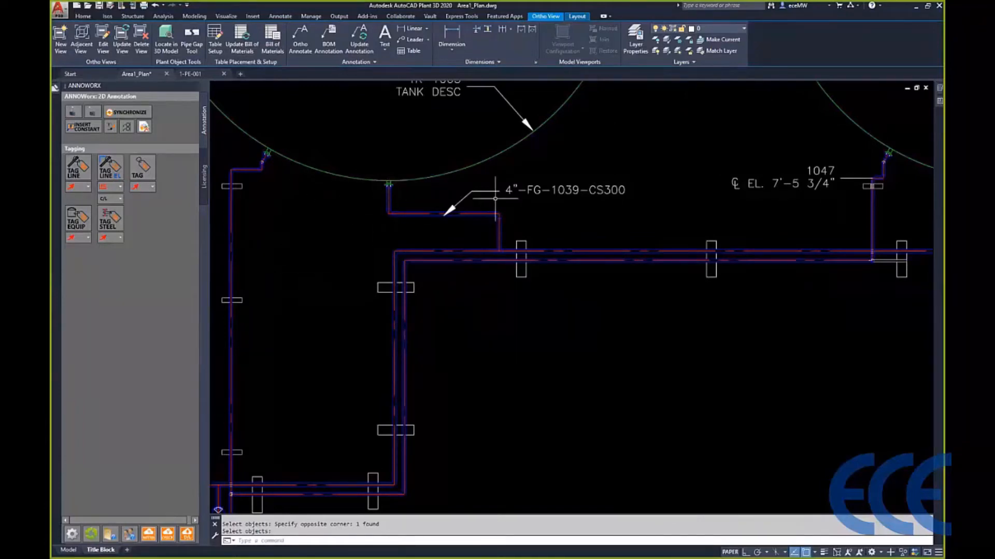
left_click(78, 166)
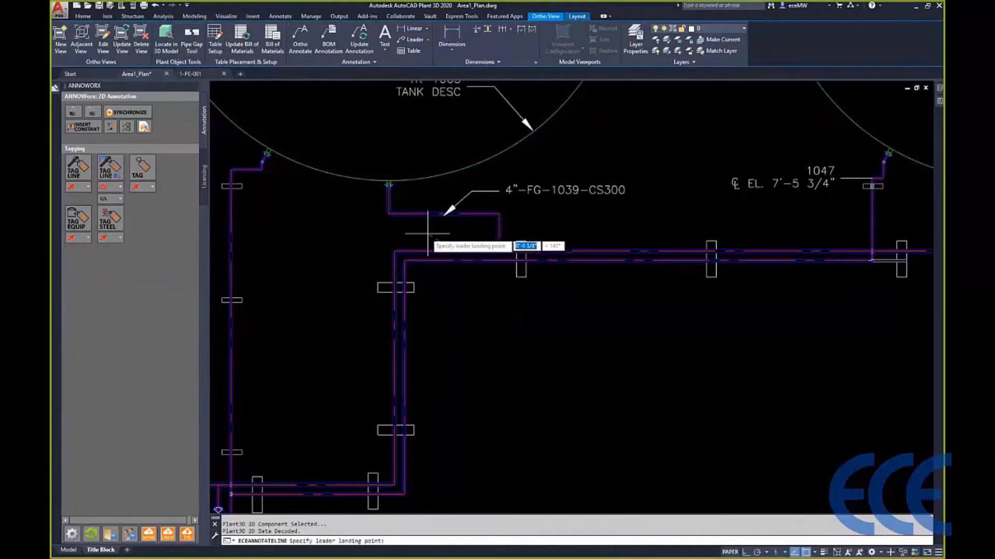
left_click(448, 250)
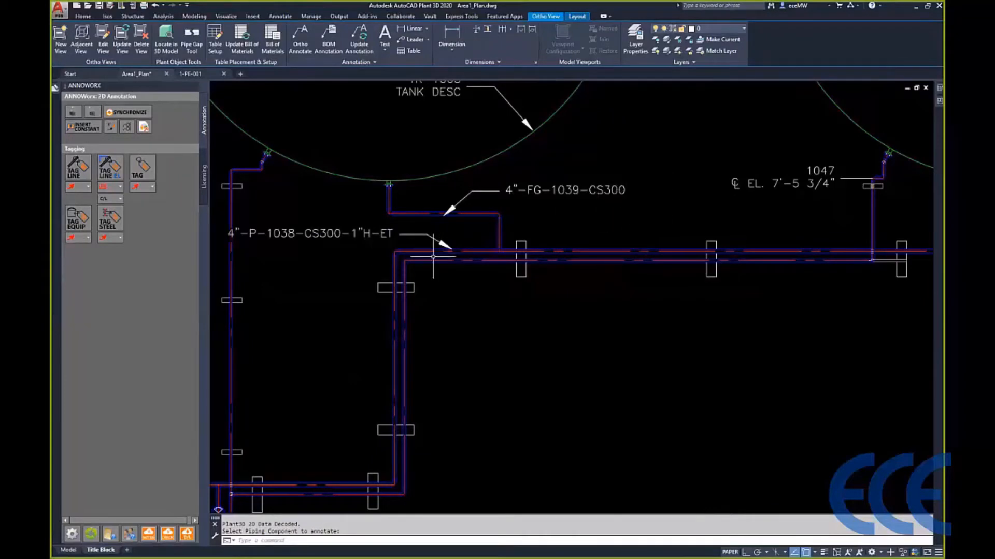
- Open the Worx Settings and review the available and selected fields for Line Annotation
scroll(300, 259, "down", 3)
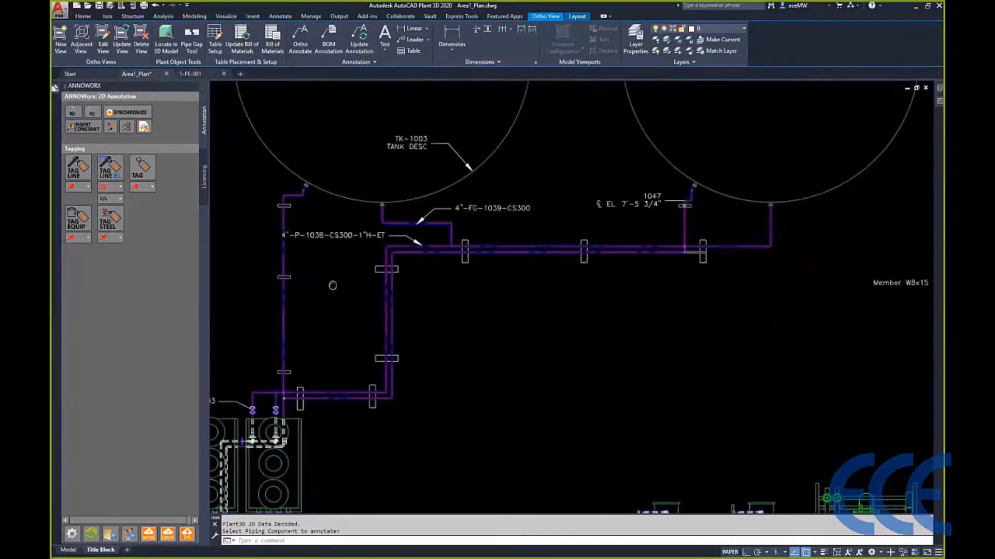
scroll(452, 252, "down", 2)
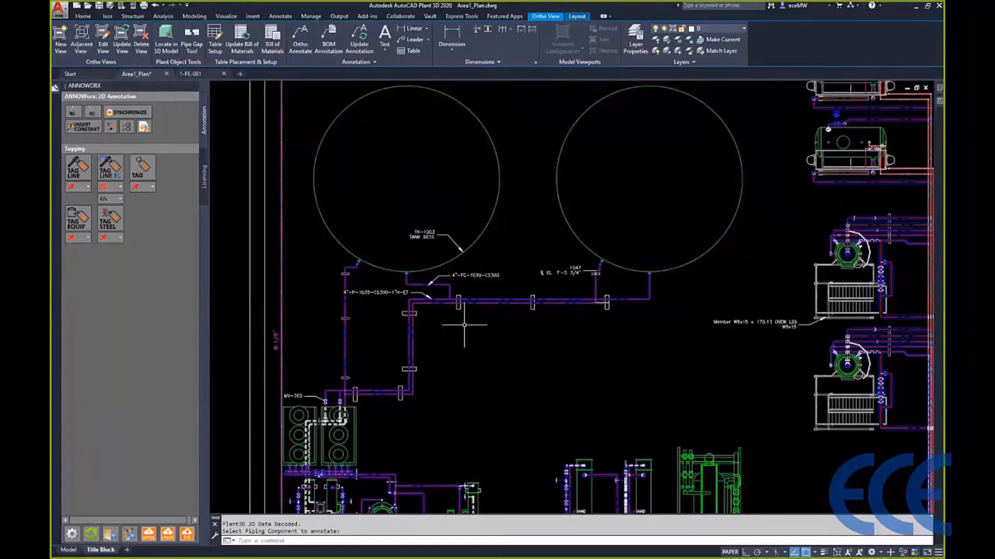
left_click(72, 537)
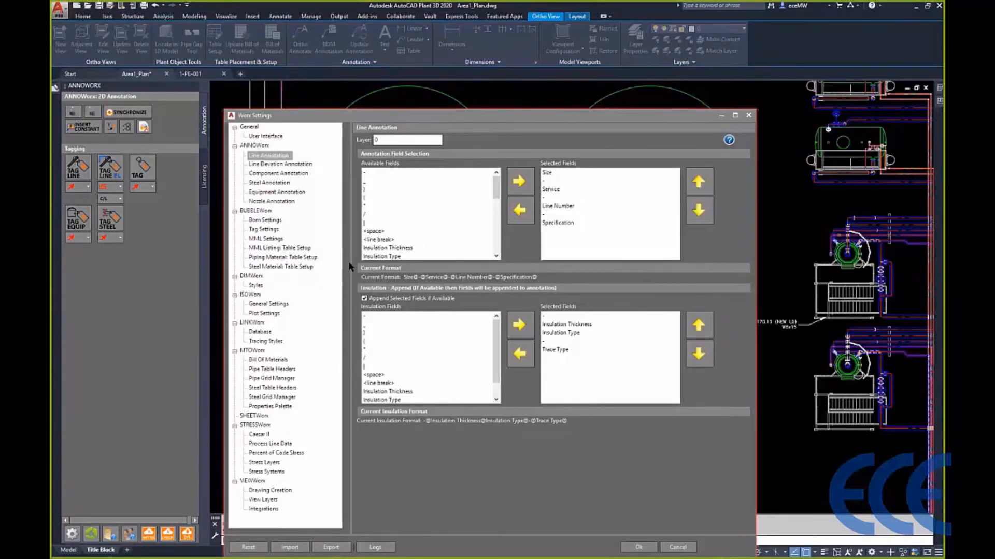
scroll(349, 265, "down", 4)
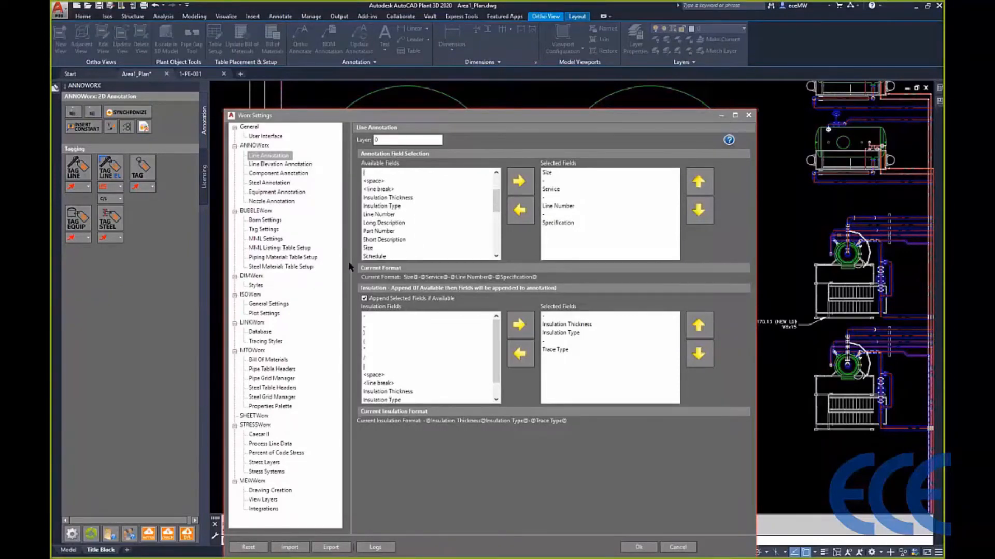
scroll(348, 264, "down", 1)
left_click(378, 214)
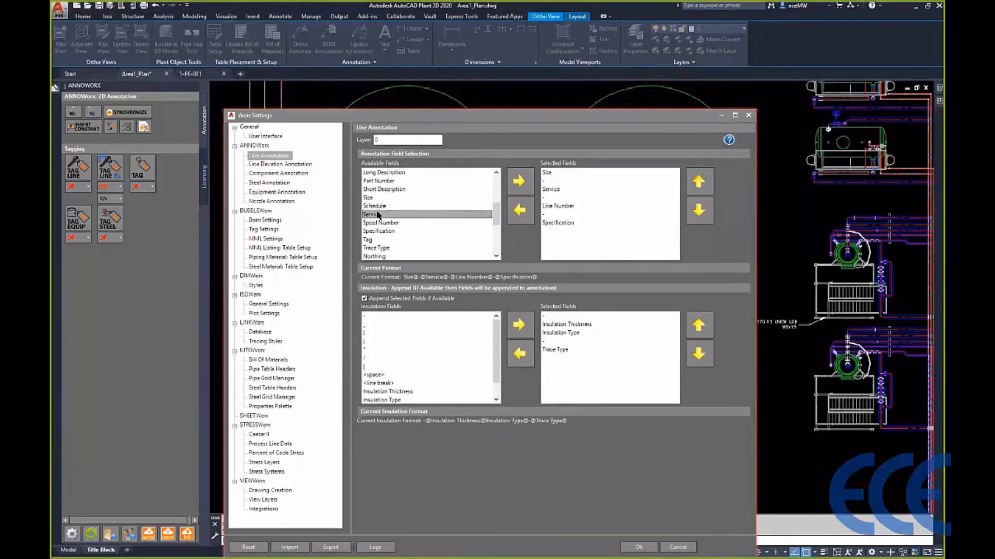
scroll(378, 214, "down", 3)
scroll(378, 213, "down", 2)
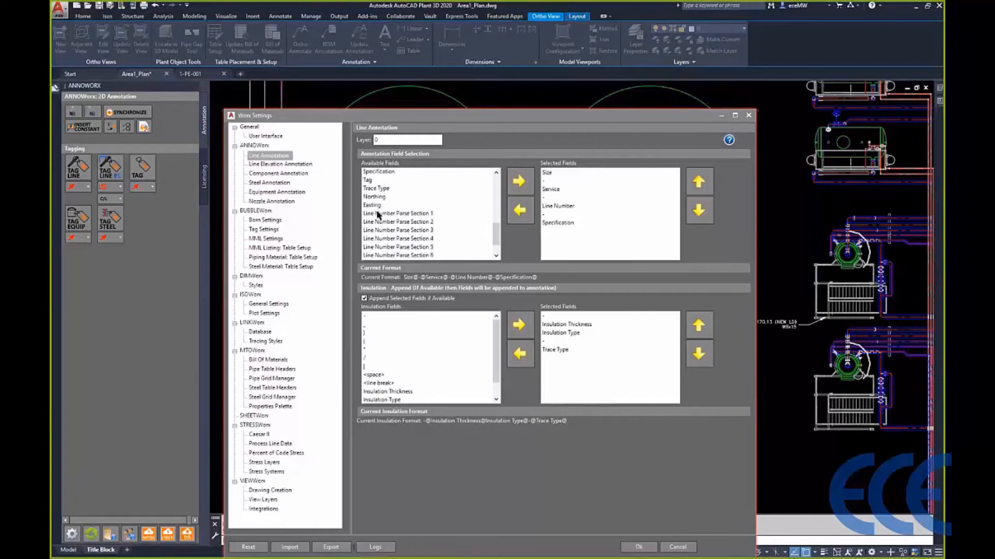
scroll(378, 214, "up", 4)
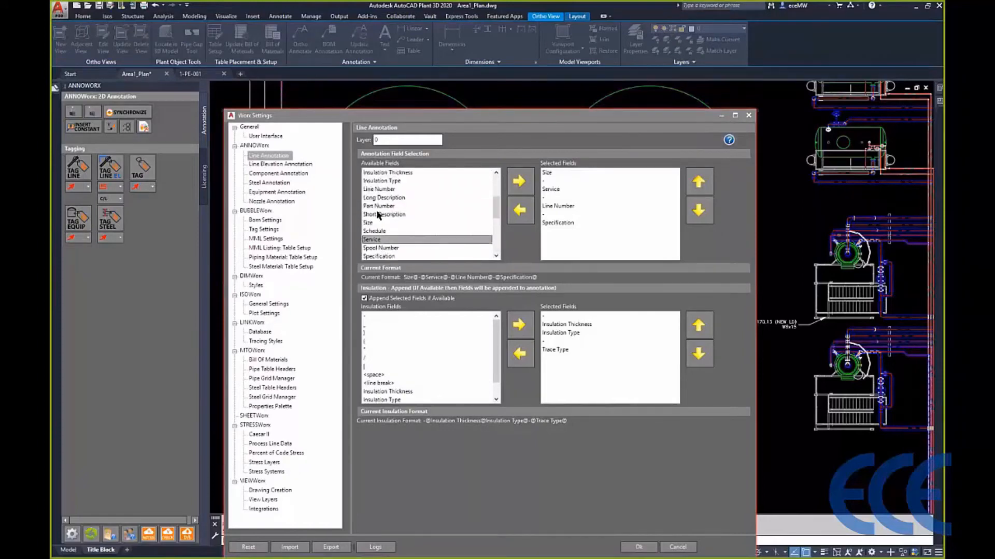
- Review the Line Elevation Annotation format and look through the fields available for Component Annotation
key("Down")
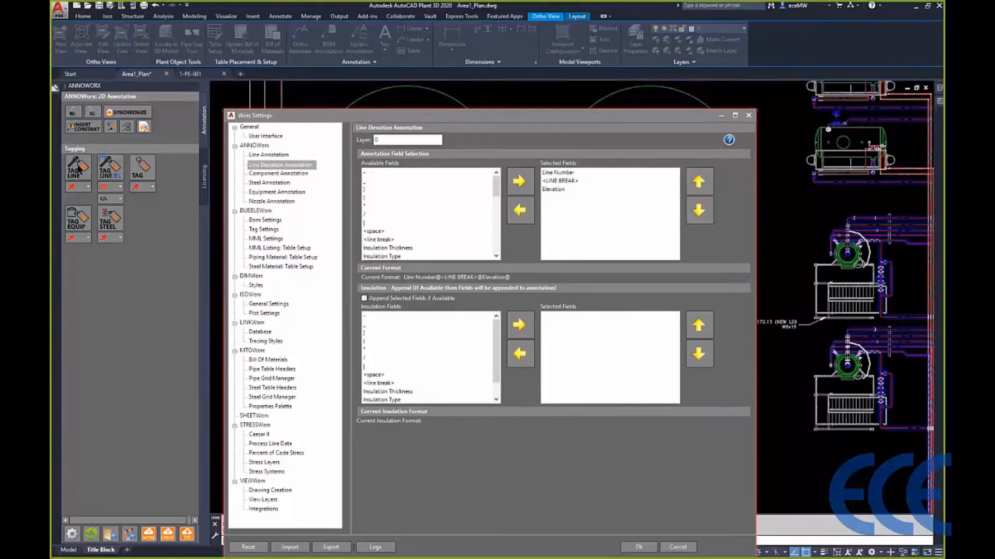
key("Down")
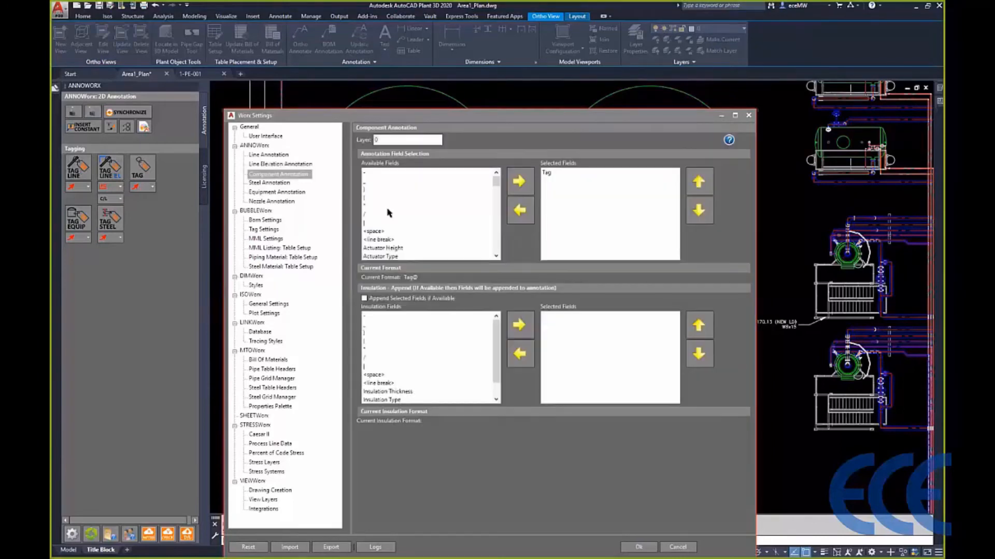
scroll(365, 216, "down", 1)
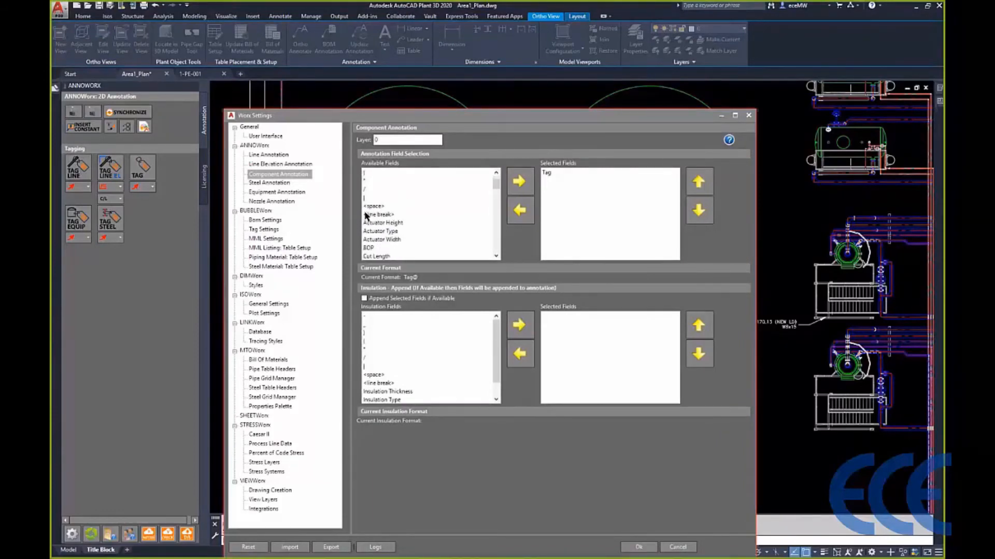
left_click(386, 224)
scroll(402, 237, "down", 2)
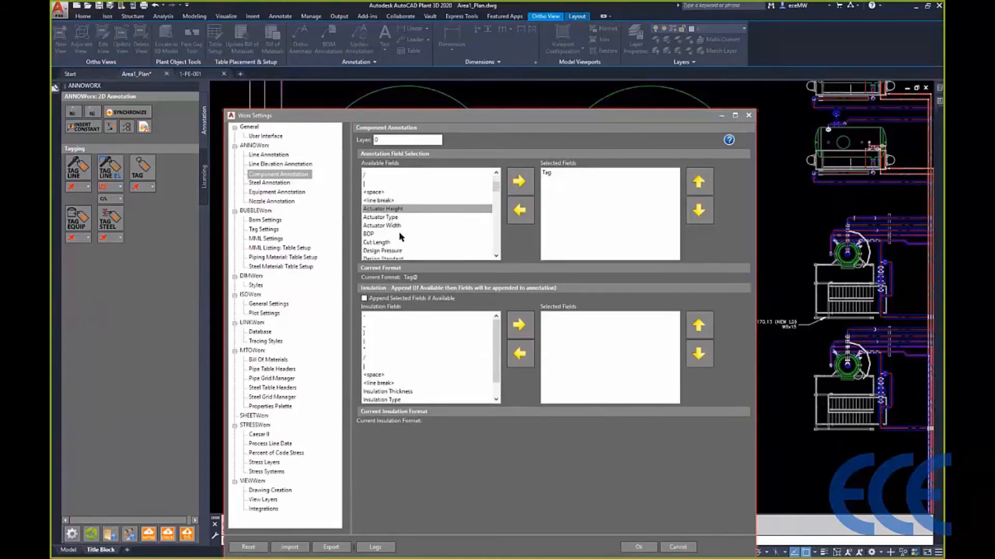
left_click(396, 215)
scroll(390, 210, "down", 2)
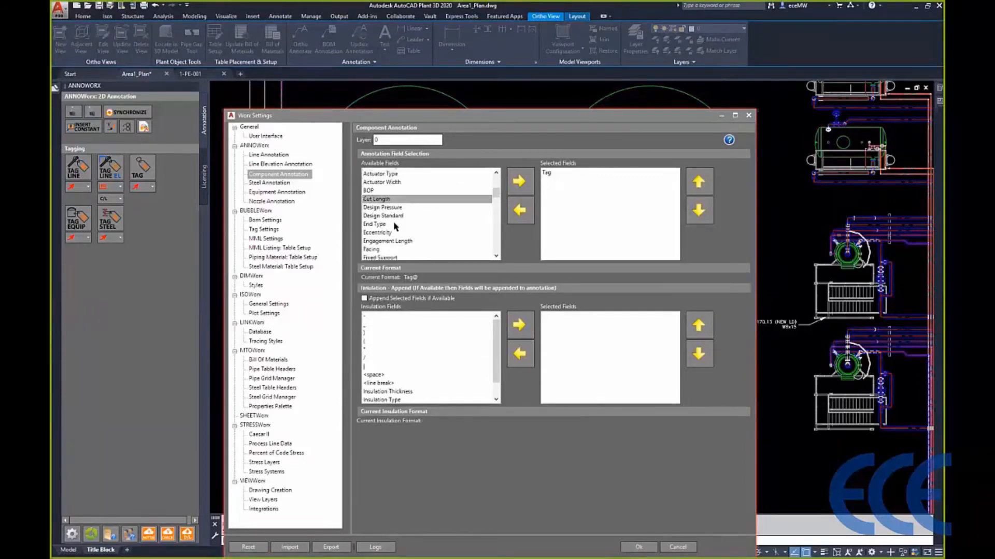
left_click(390, 206)
scroll(391, 214, "down", 2)
left_click(391, 214)
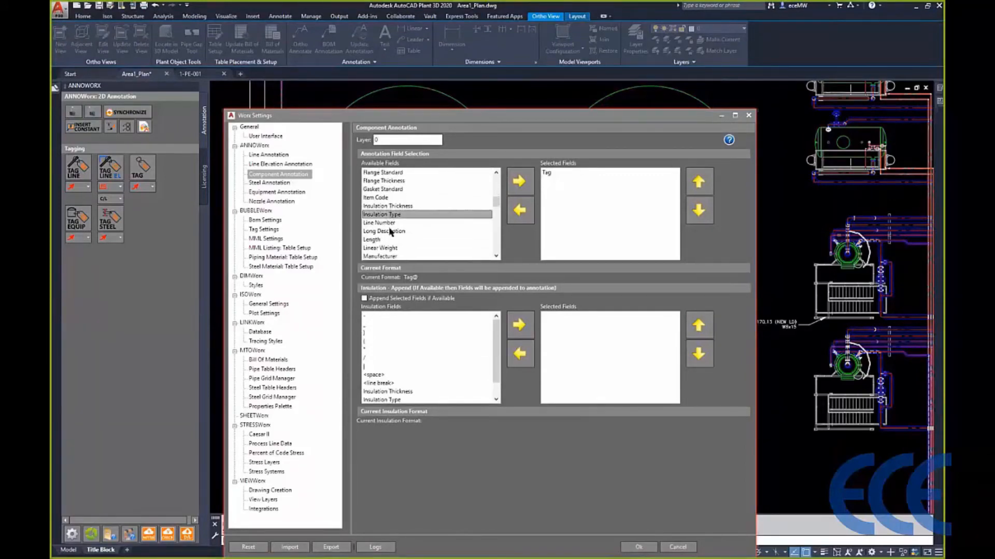
scroll(391, 232, "down", 2)
scroll(389, 228, "down", 1)
scroll(395, 239, "down", 3)
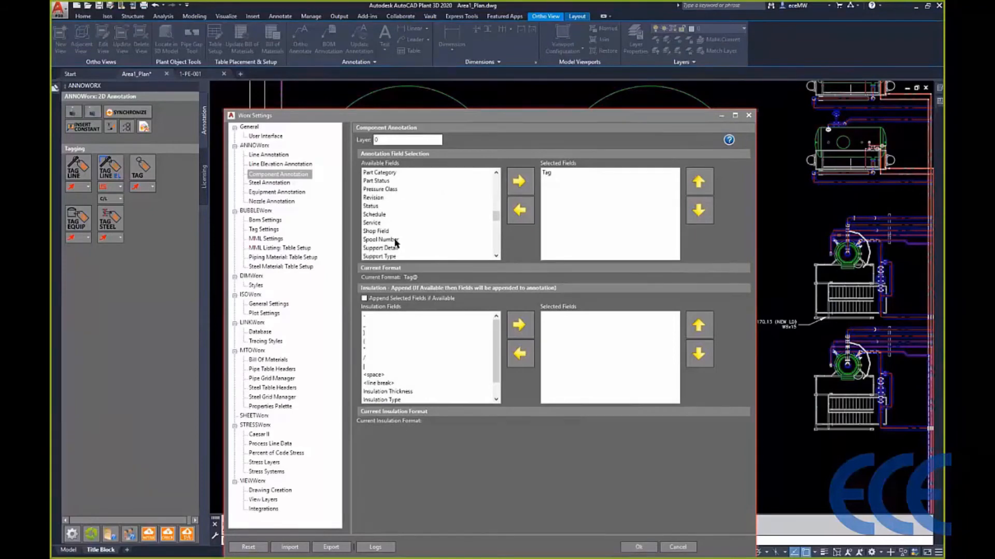
scroll(396, 244, "down", 3)
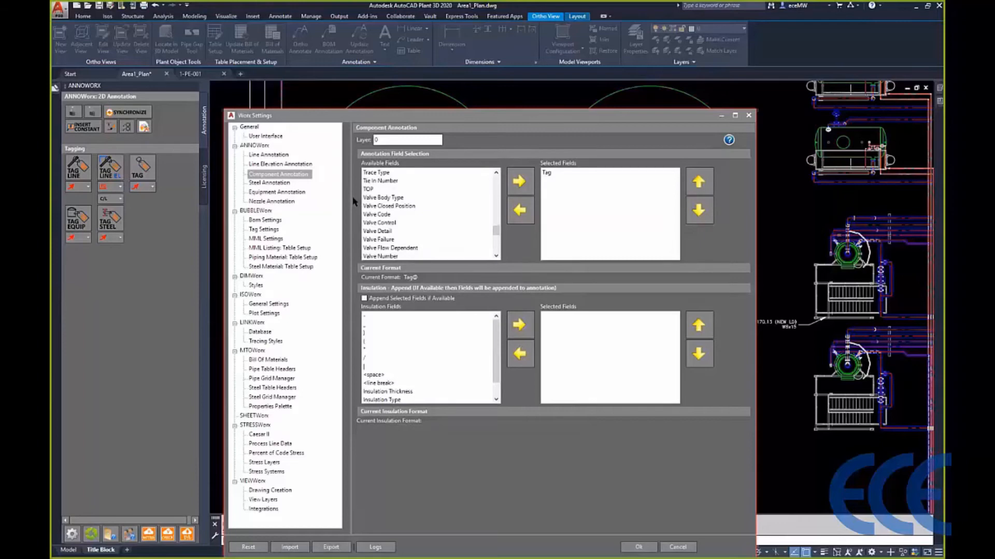
- Review the Steel Annotation and Equipment Annotation field settings and return to Line Annotation
key("Down")
scroll(394, 222, "down", 5)
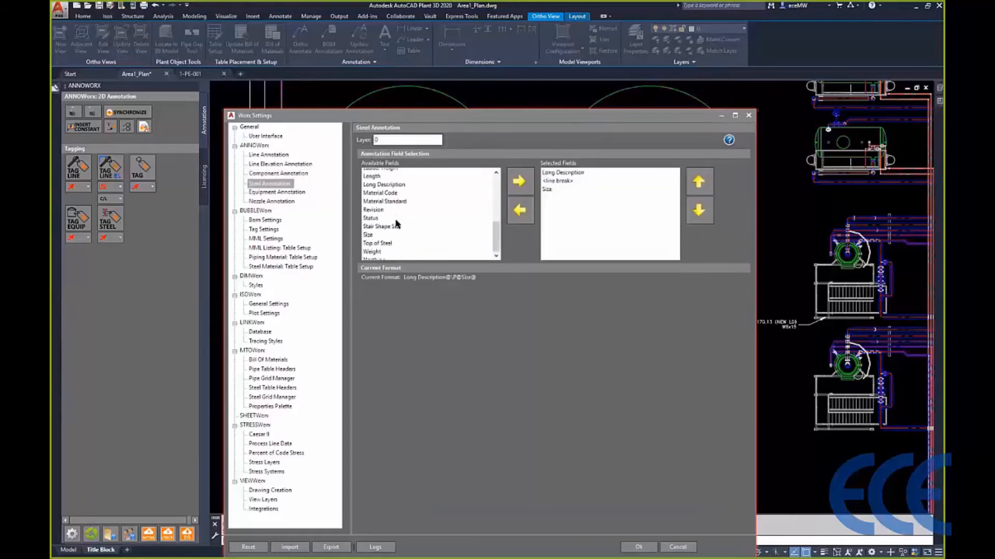
key("Down")
scroll(403, 213, "up", 10)
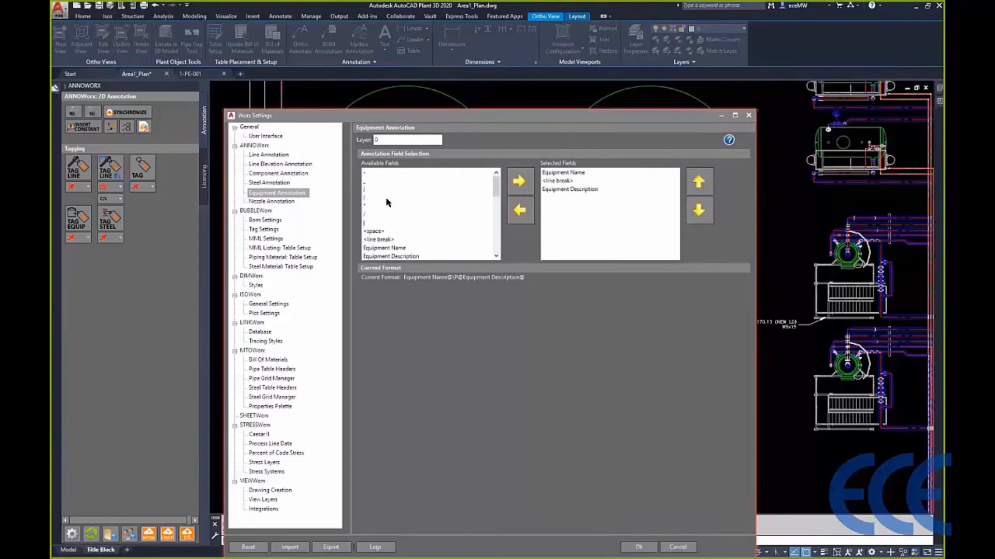
key("Up")
key("Up")
key("Up")
key("Up")
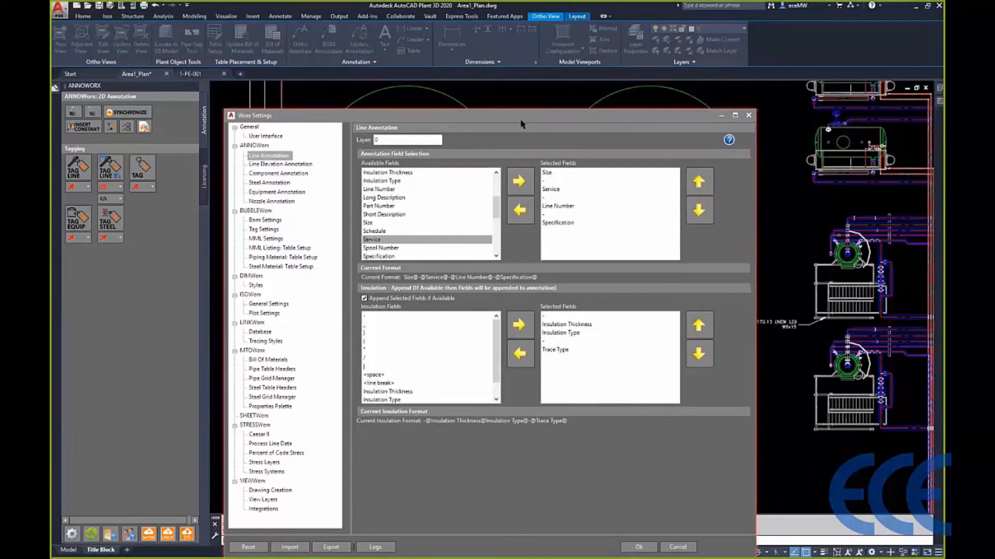
- Move the settings dialog clear of the drawing's tags and look through the Line Annotation available fields
left_click_drag(520, 123, 510, 296)
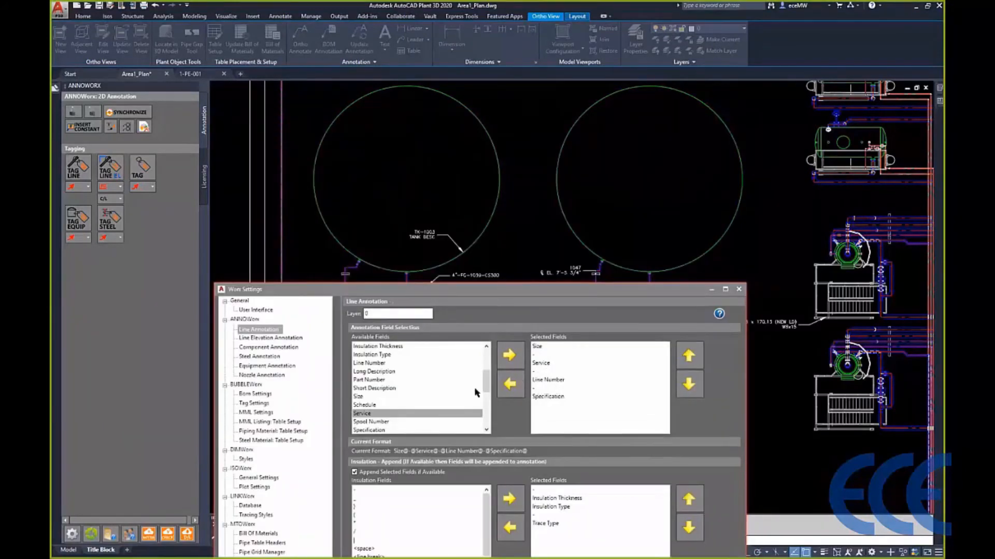
left_click_drag(482, 386, 484, 366)
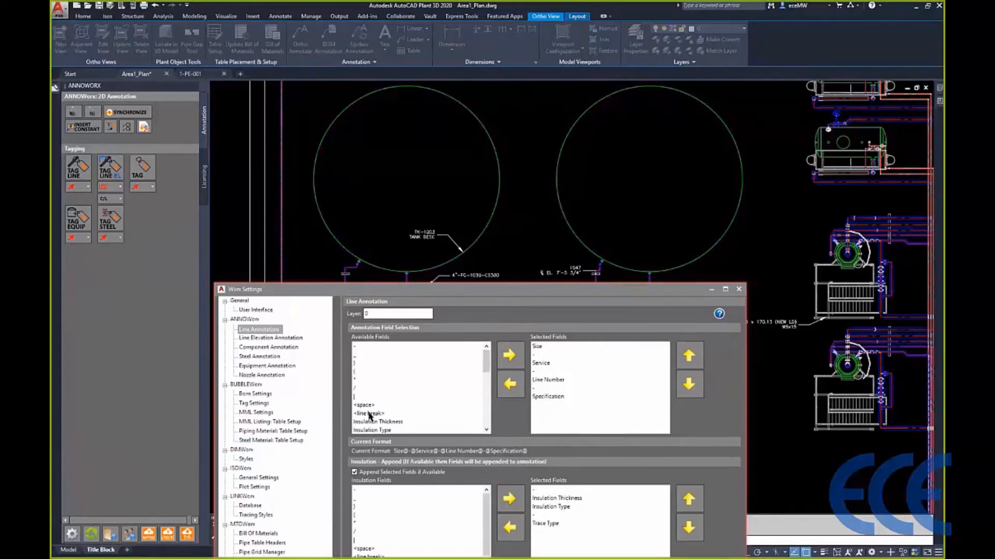
scroll(412, 389, "down", 5)
left_click(413, 388)
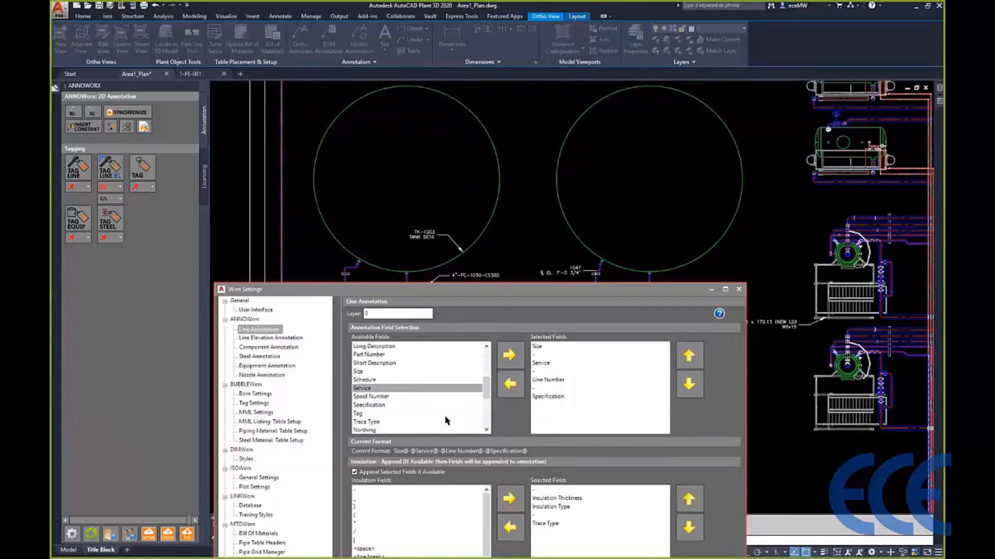
- Review the Insulation Type and Trace Type fields appended to line annotations, then uncover the line tags in the drawing for comparison
left_click_drag(476, 289, 473, 126)
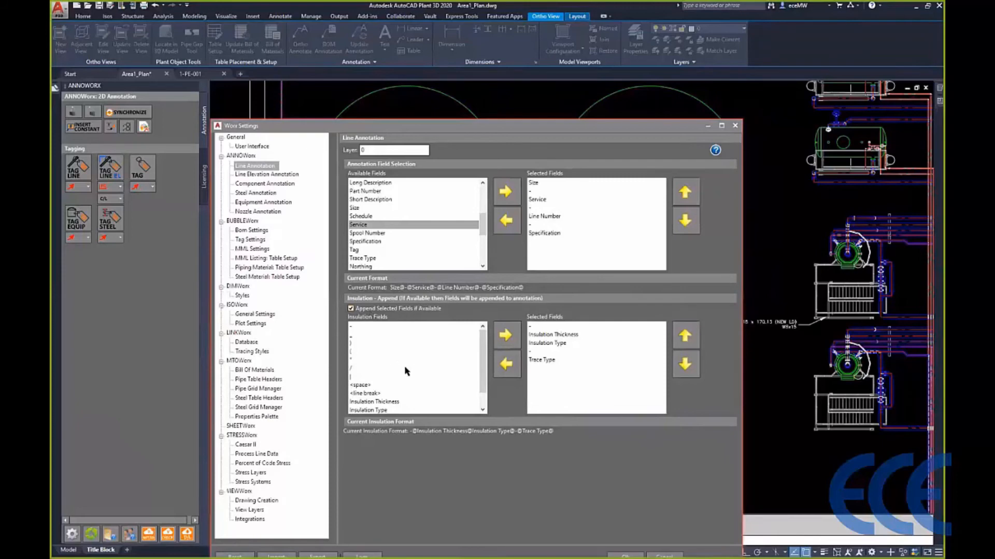
left_click(594, 344)
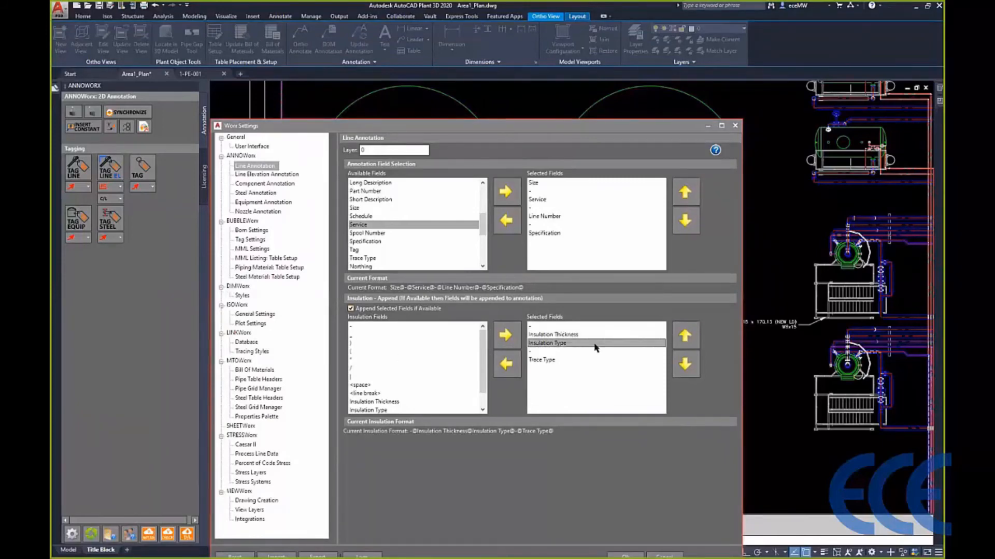
left_click(595, 360)
scroll(406, 377, "down", 1)
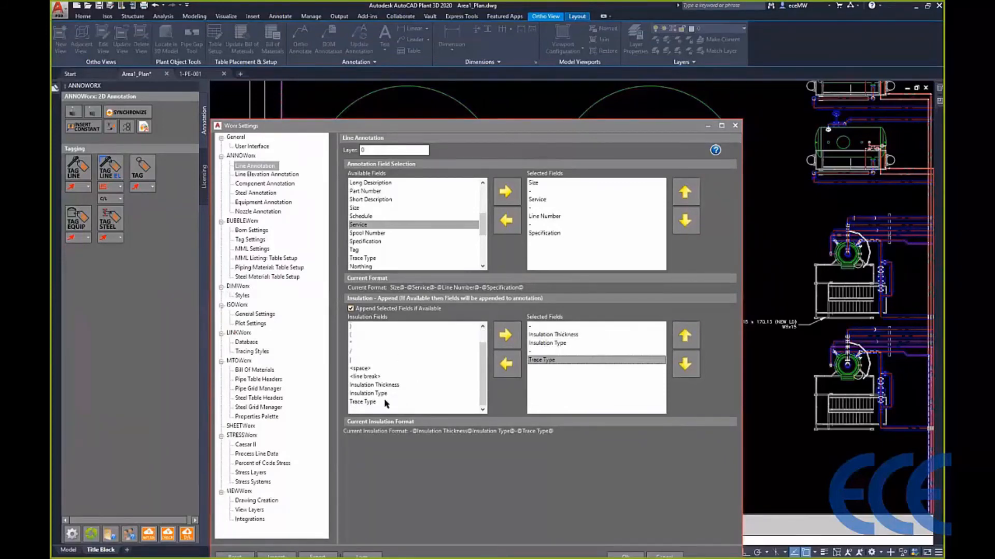
left_click_drag(520, 130, 520, 375)
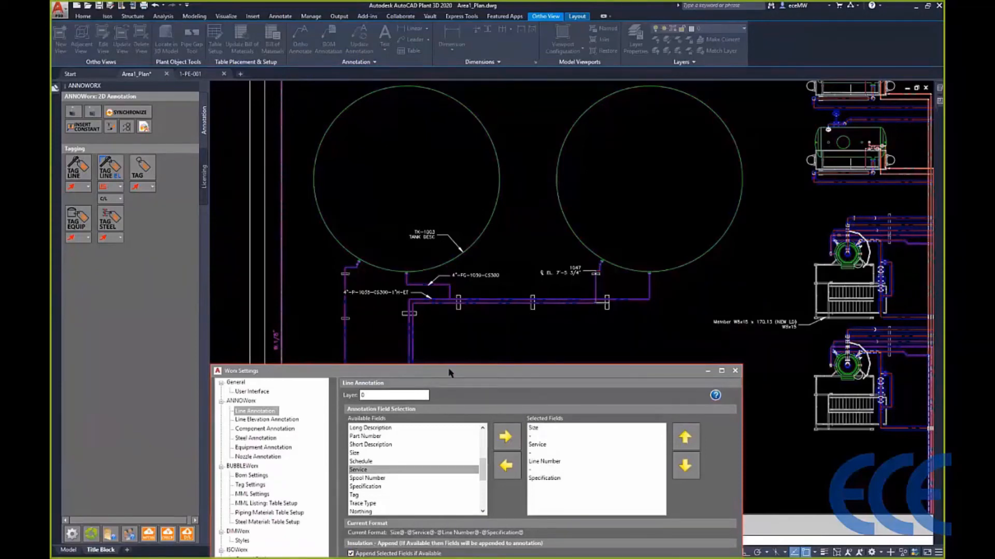
- Close the annotation settings and bring the whole Area1_Plan sheet into view
left_click(735, 372)
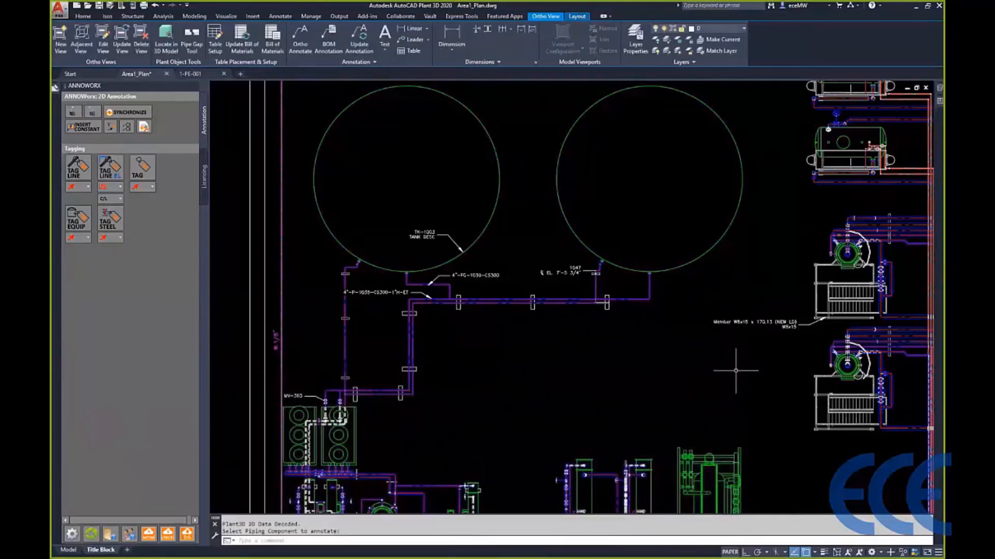
scroll(575, 344, "down", 4)
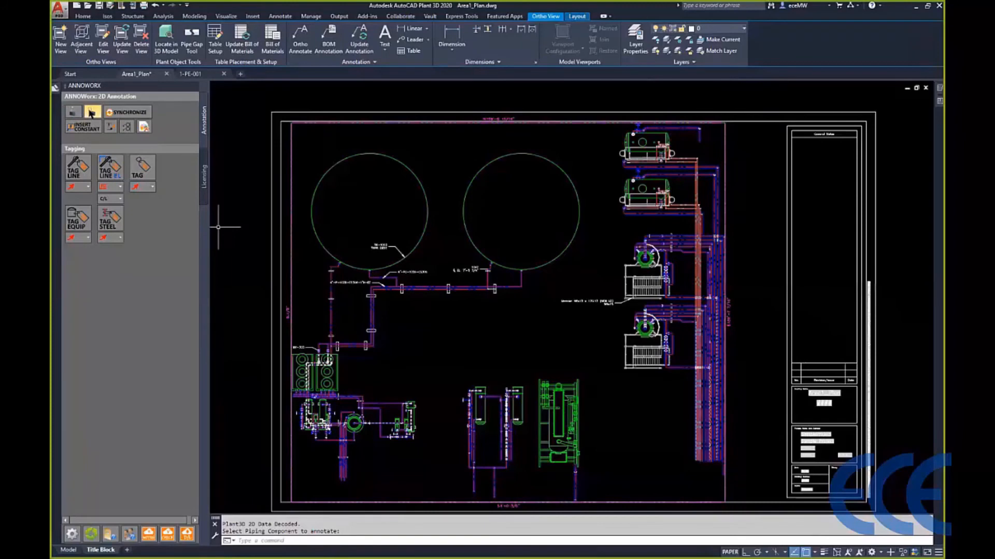
left_click(92, 113)
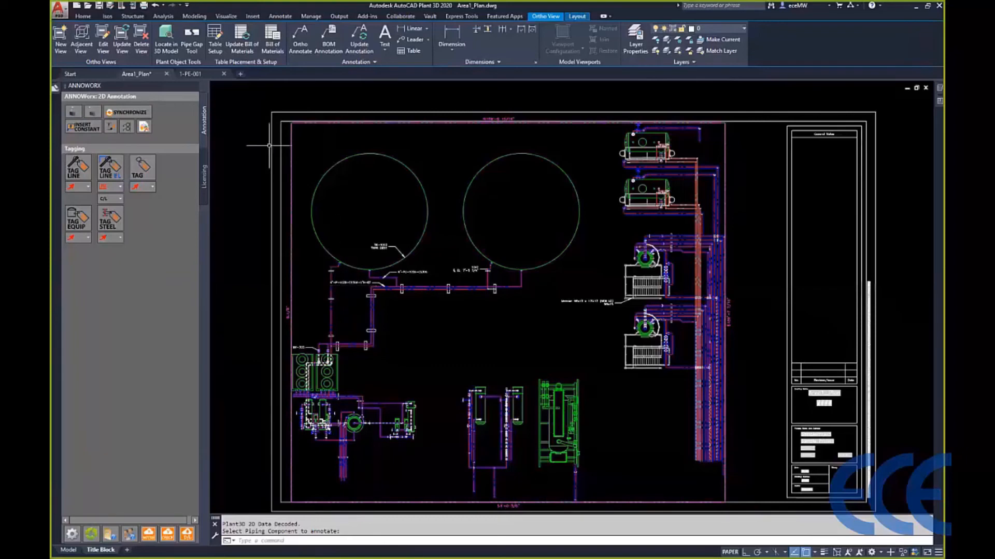
- Review the options for adding a constant to the insulated line tag below the first tank, and inspect the Standard text style settings
left_click(83, 126)
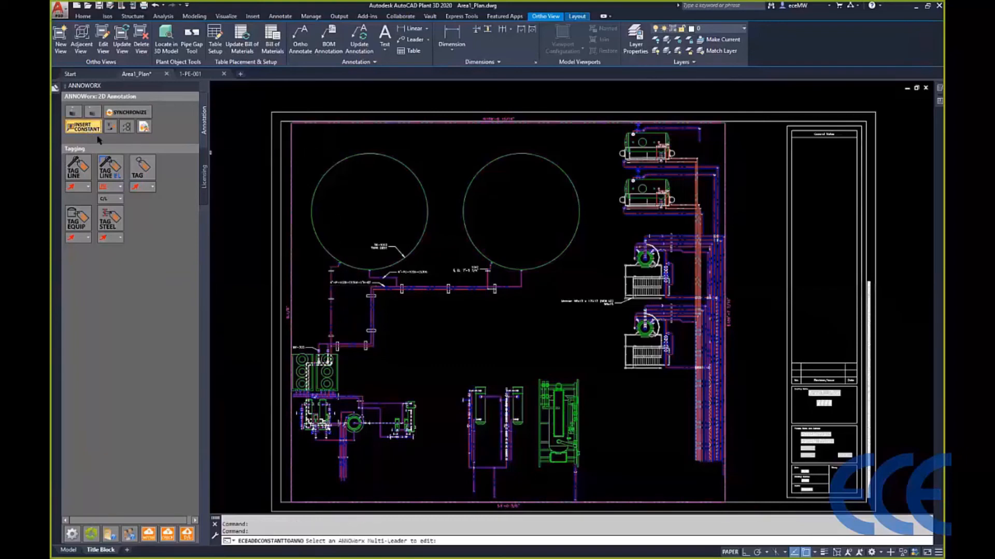
left_click(386, 283)
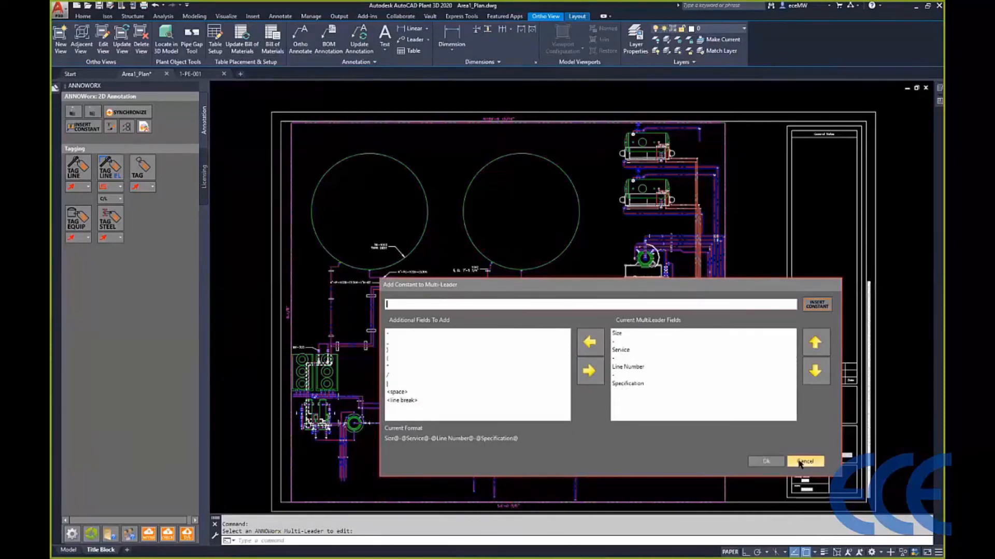
left_click(803, 461)
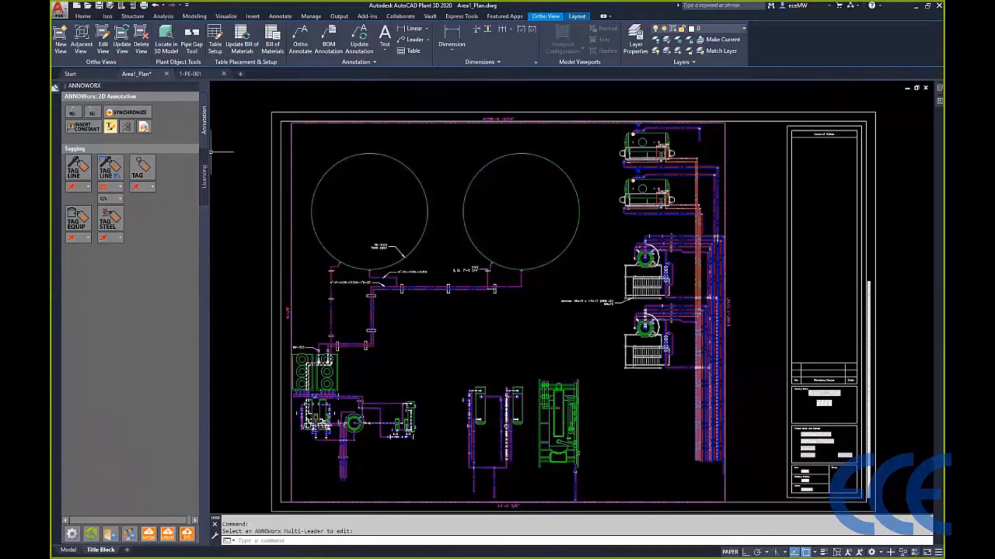
left_click(110, 127)
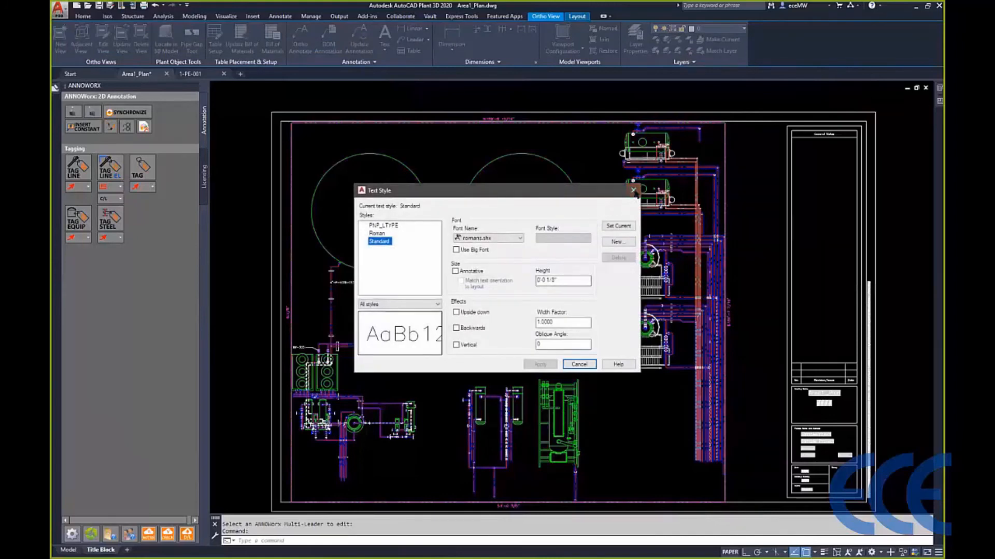
left_click(634, 192)
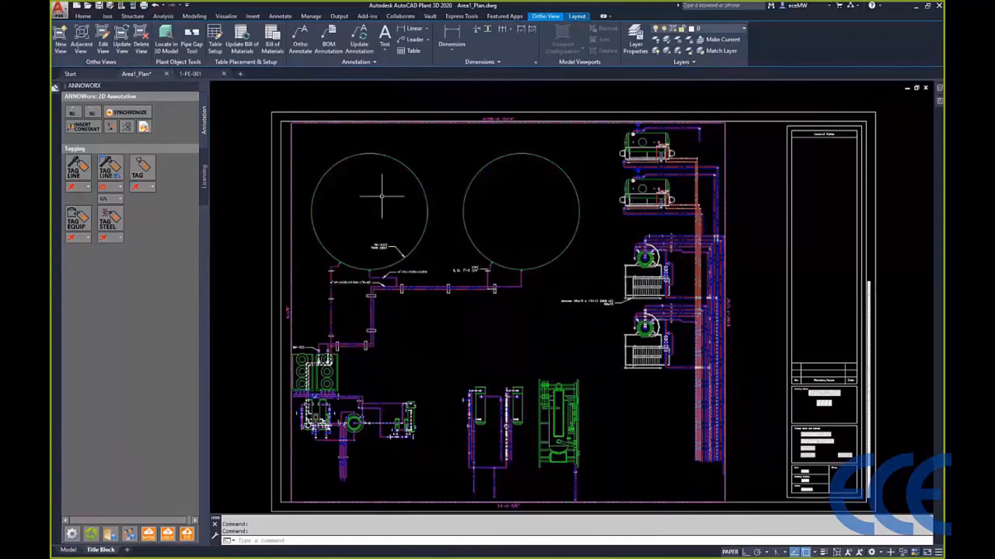
- Try to align the first tank's equipment tag and the two nearby line tags to the 4"-PG-1039-CS300 tag
left_click(126, 126)
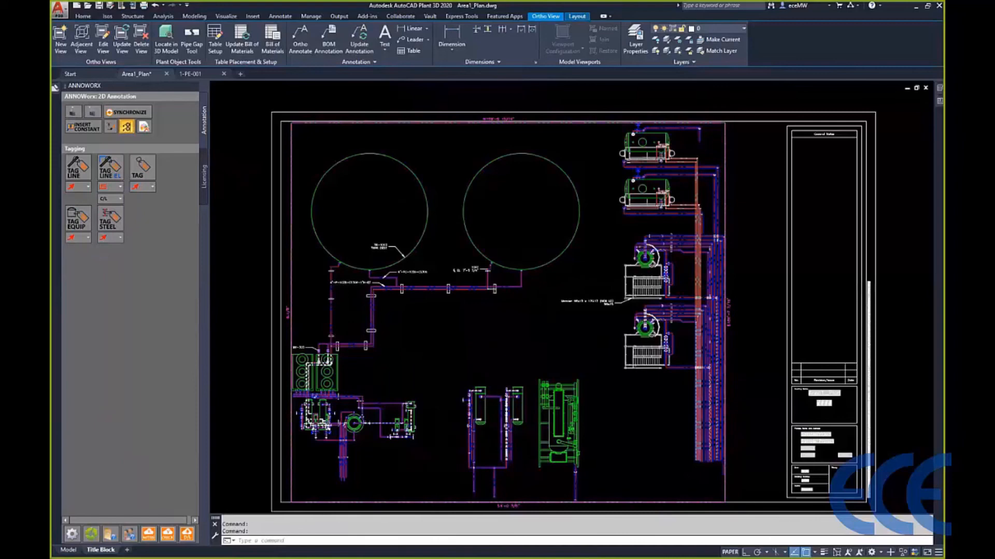
left_click(439, 308)
left_click(329, 225)
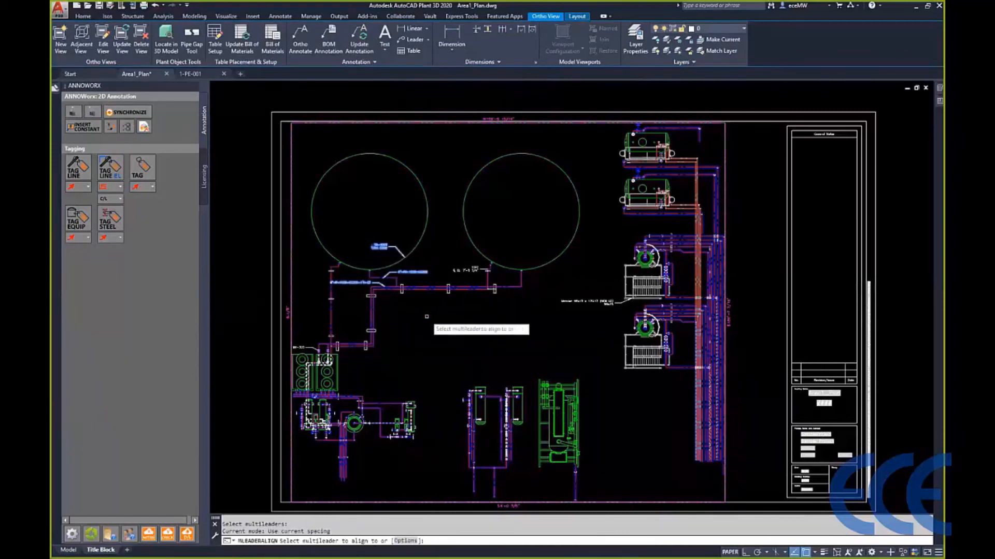
left_click(413, 272)
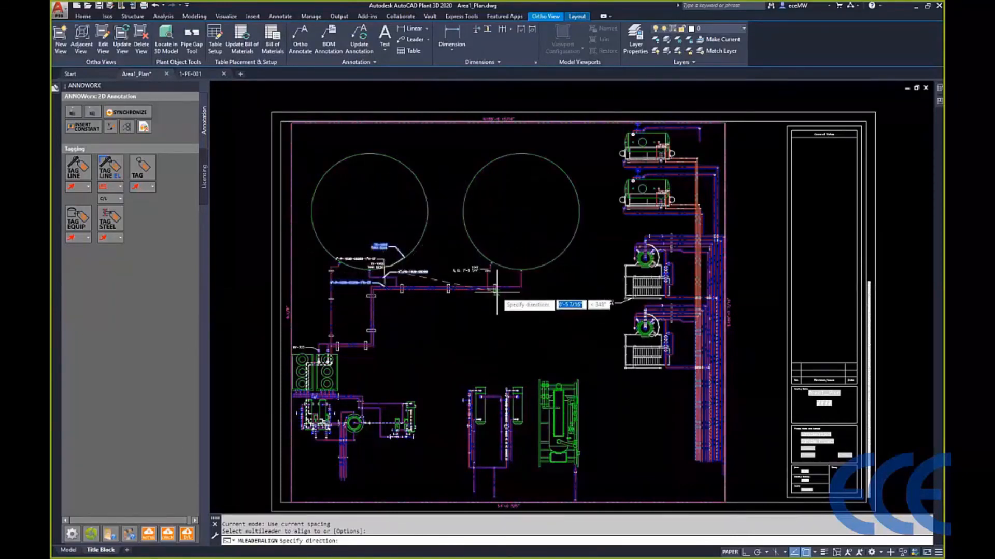
key("Escape")
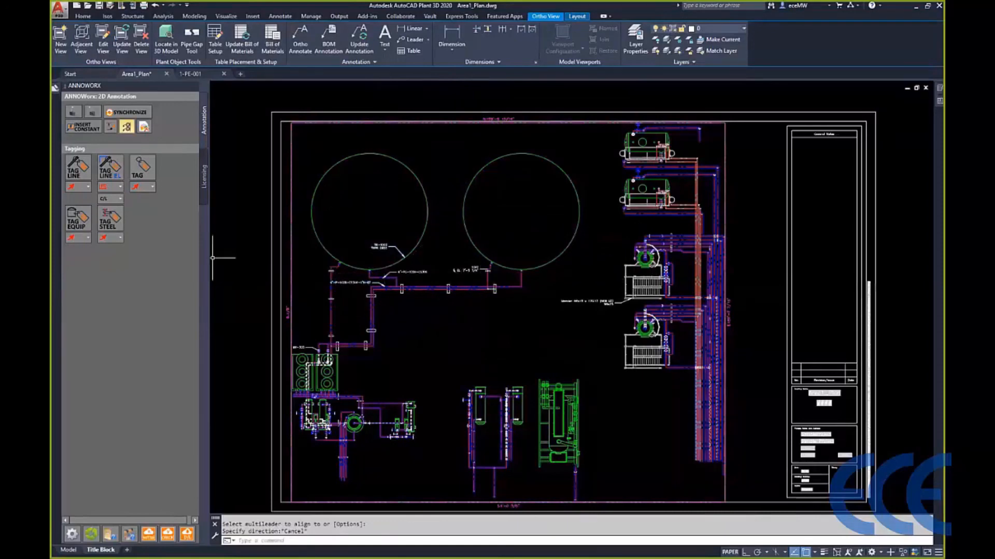